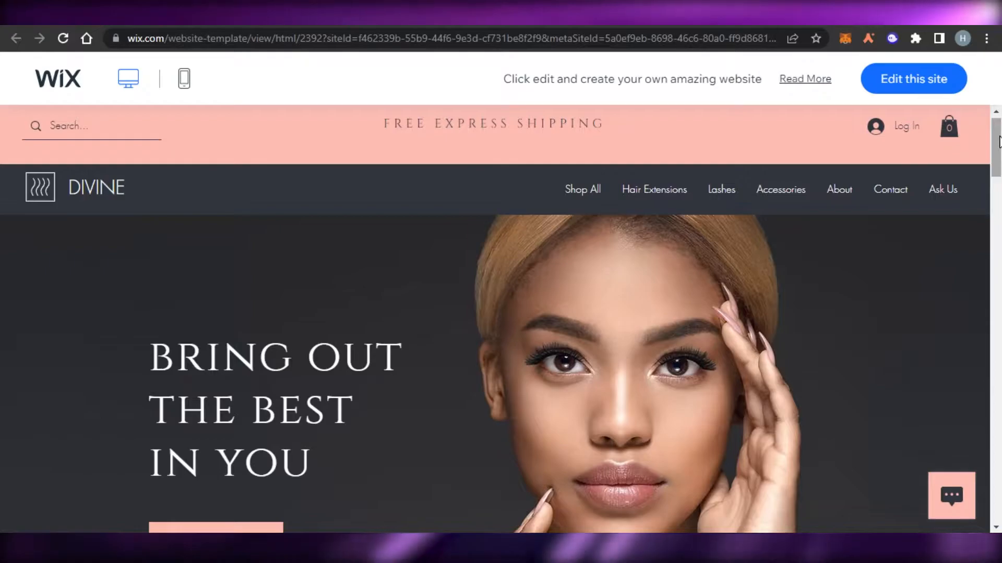
# Scroll through the Hair Extension & Lash Store template's live demo and return to the store templates list
pyautogui.scroll(-10, 1000, 141)
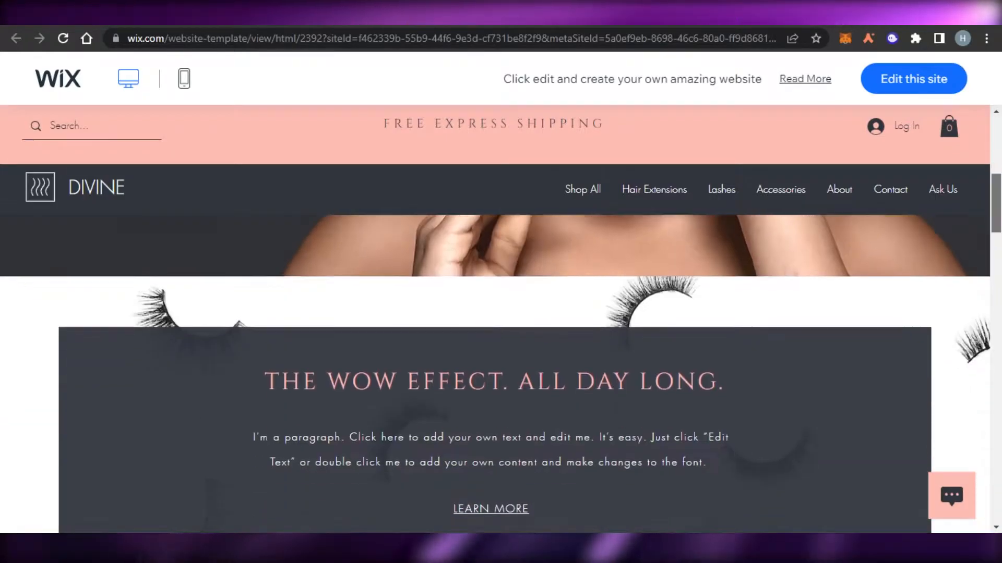
pyautogui.scroll(-10, 495, 373)
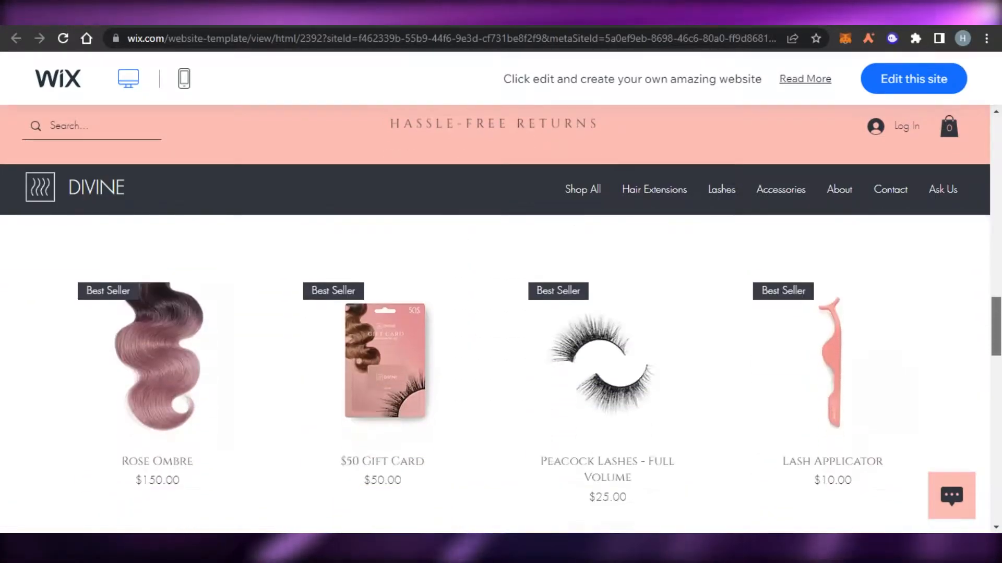
pyautogui.scroll(-10, 496, 373)
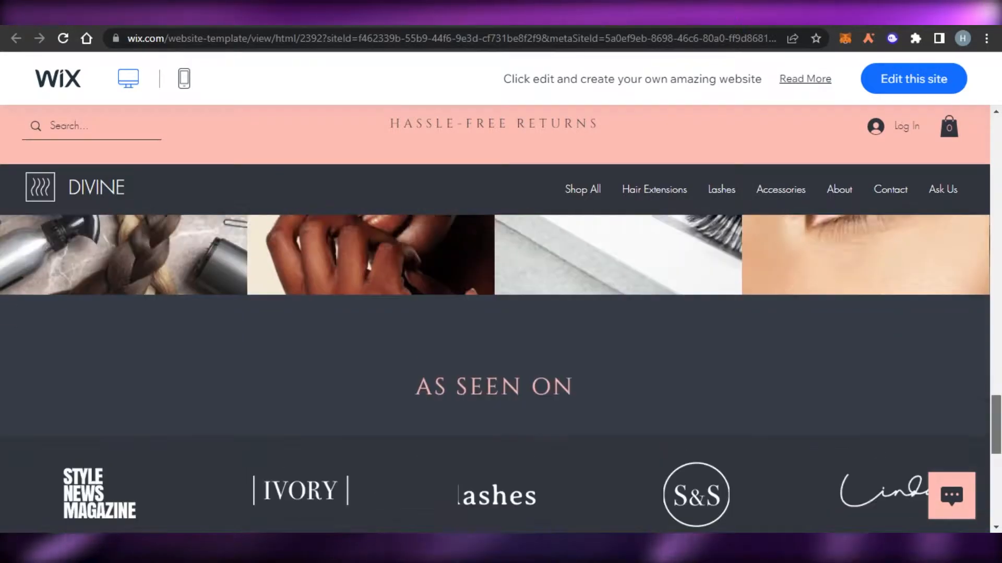
pyautogui.scroll(5, 496, 373)
pyautogui.scroll(-3, 495, 373)
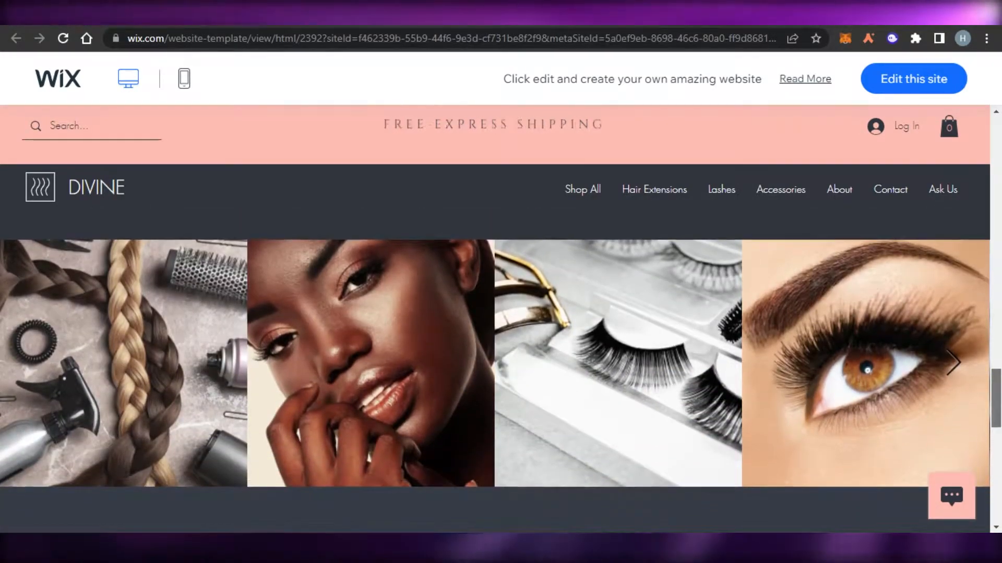
pyautogui.scroll(-8, 496, 373)
pyautogui.scroll(15, 496, 373)
pyautogui.scroll(2, 495, 373)
pyautogui.scroll(10, 496, 373)
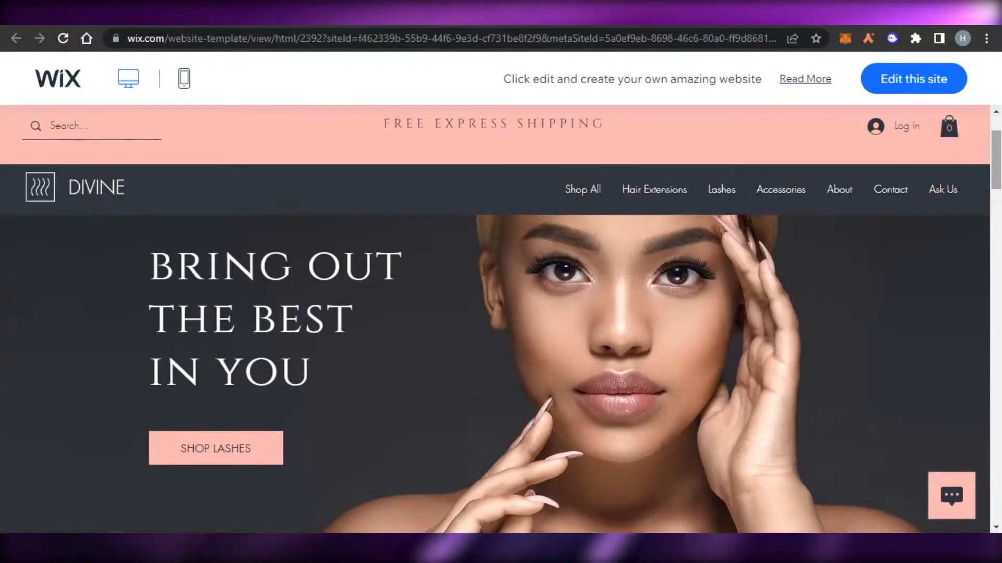
pyautogui.scroll(-12, 496, 373)
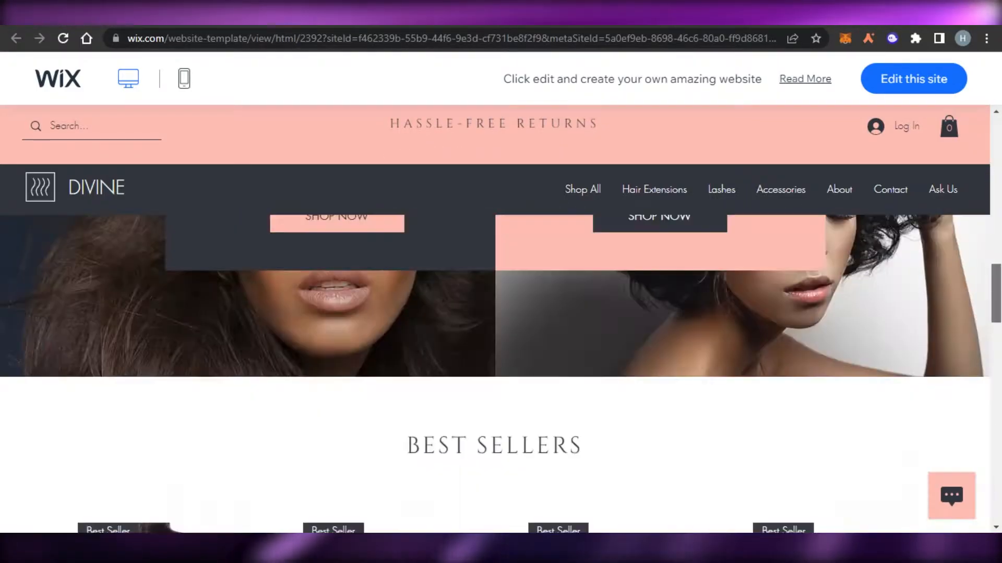
pyautogui.scroll(-9, 495, 373)
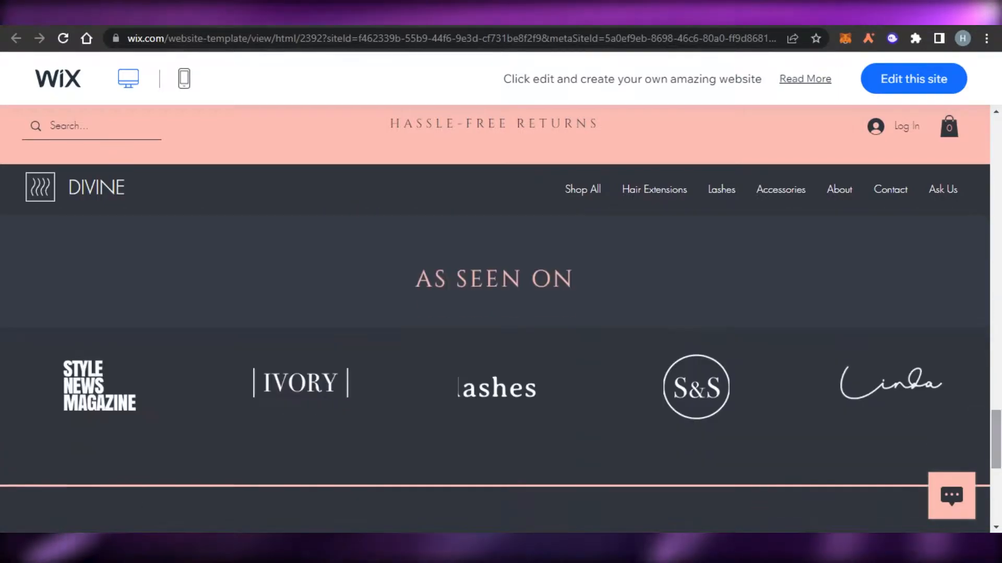
pyautogui.scroll(15, 495, 373)
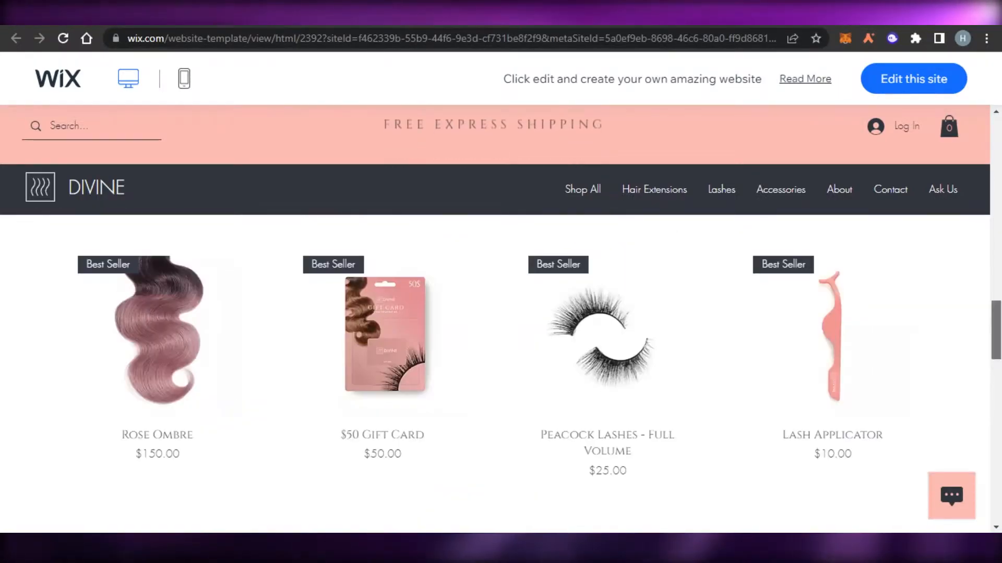
pyautogui.scroll(10, 496, 373)
pyautogui.scroll(5, 495, 373)
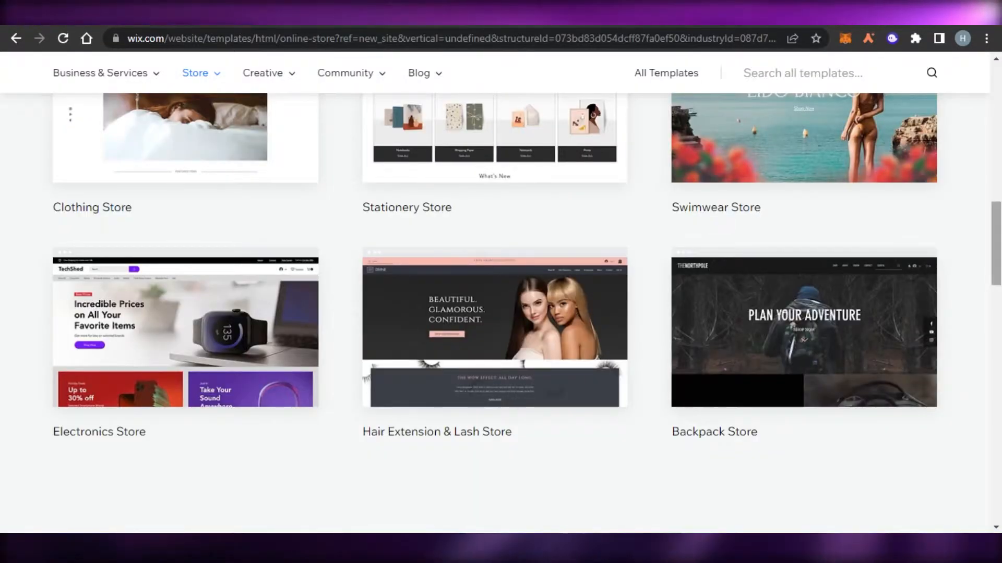
pyautogui.scroll(10, 501, 313)
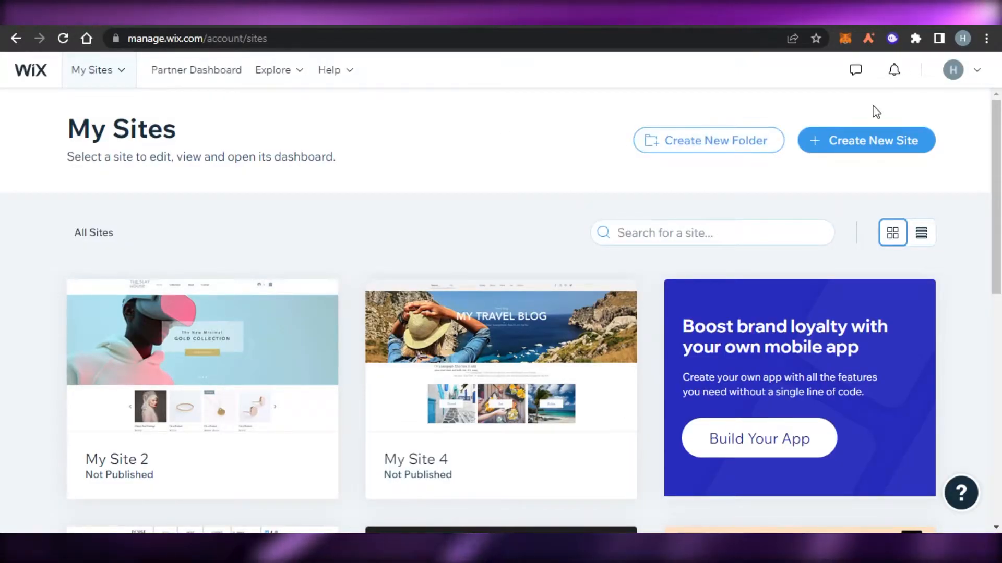
# Check the account menu, scroll the My Sites list, and start a new site
pyautogui.click(973, 72)
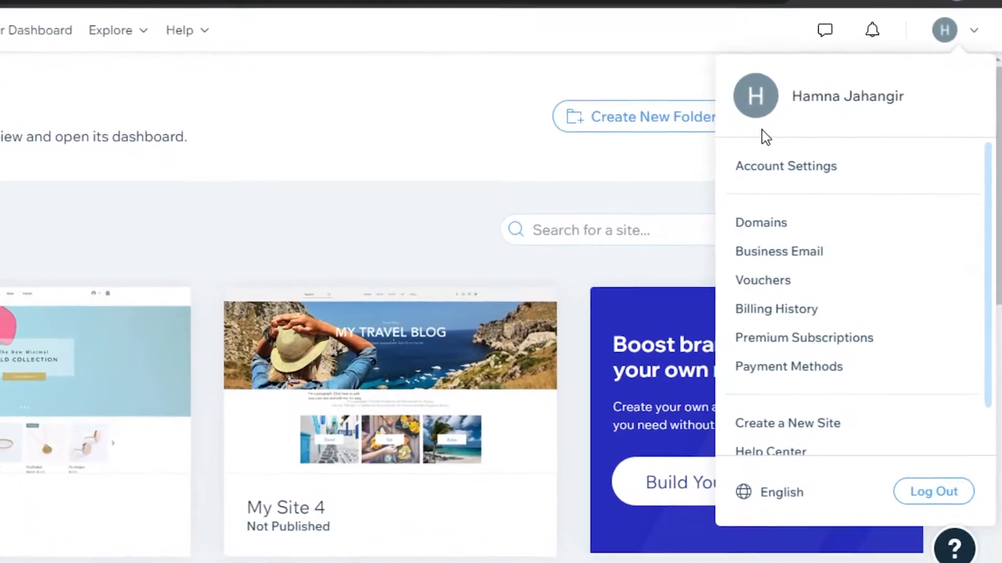
pyautogui.scroll(-6, 501, 334)
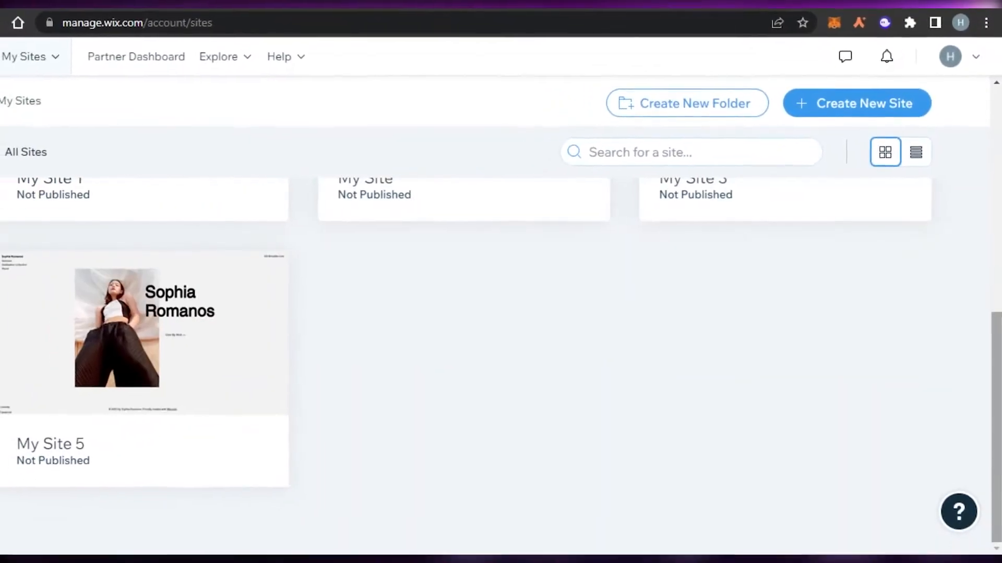
pyautogui.scroll(6, 501, 334)
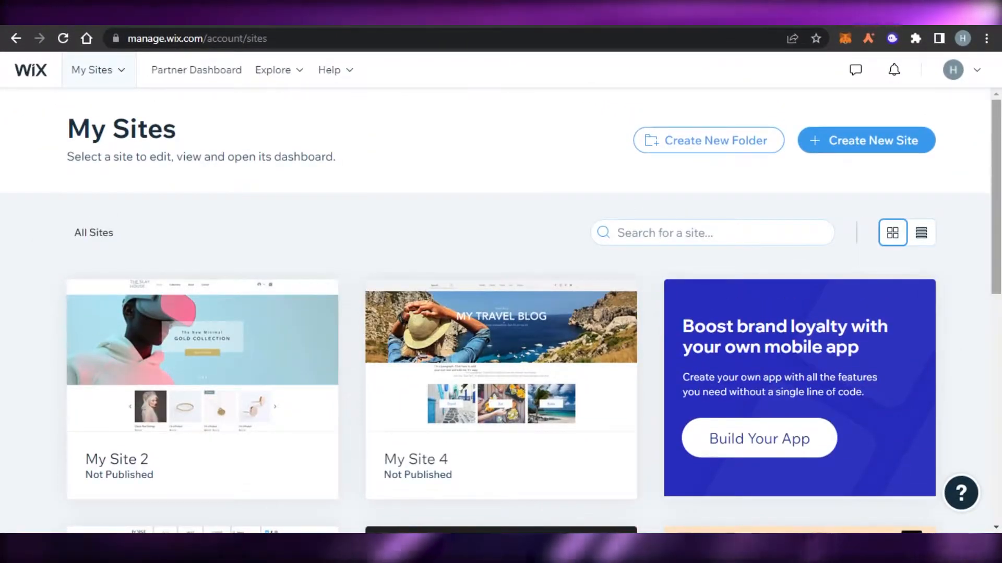
pyautogui.moveTo(997, 163); pyautogui.dragTo(996, 120)
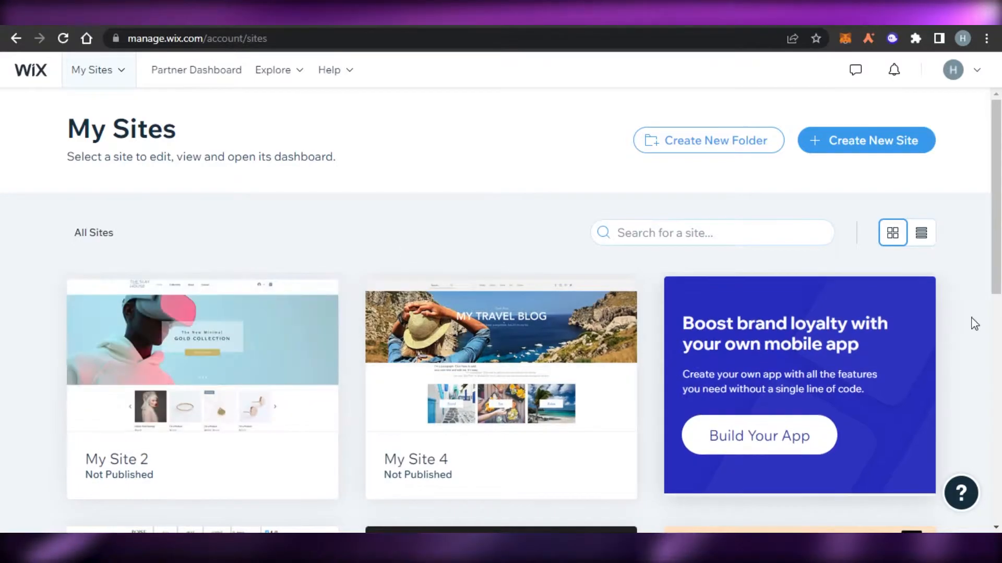
pyautogui.moveTo(997, 193); pyautogui.dragTo(996, 172)
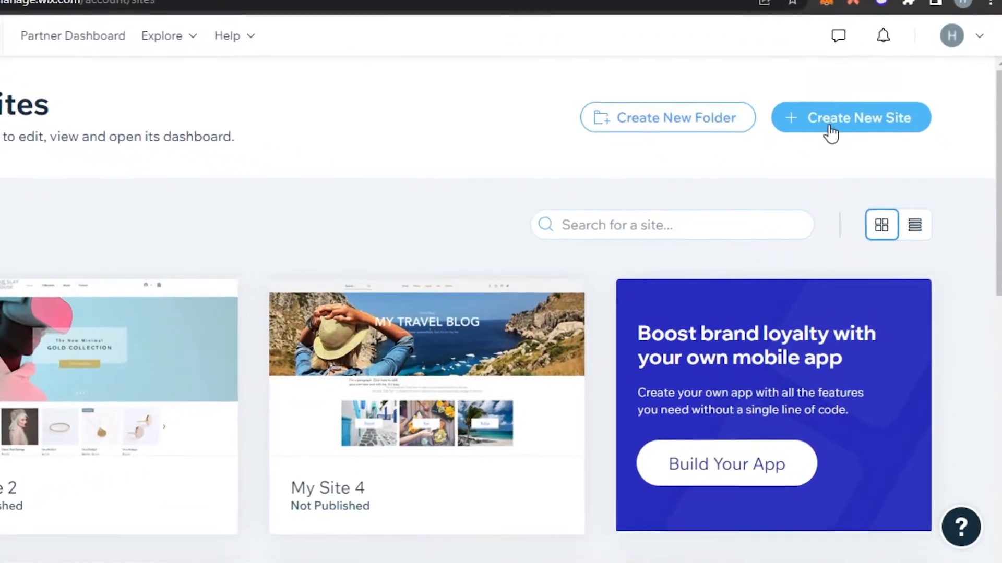
pyautogui.click(859, 96)
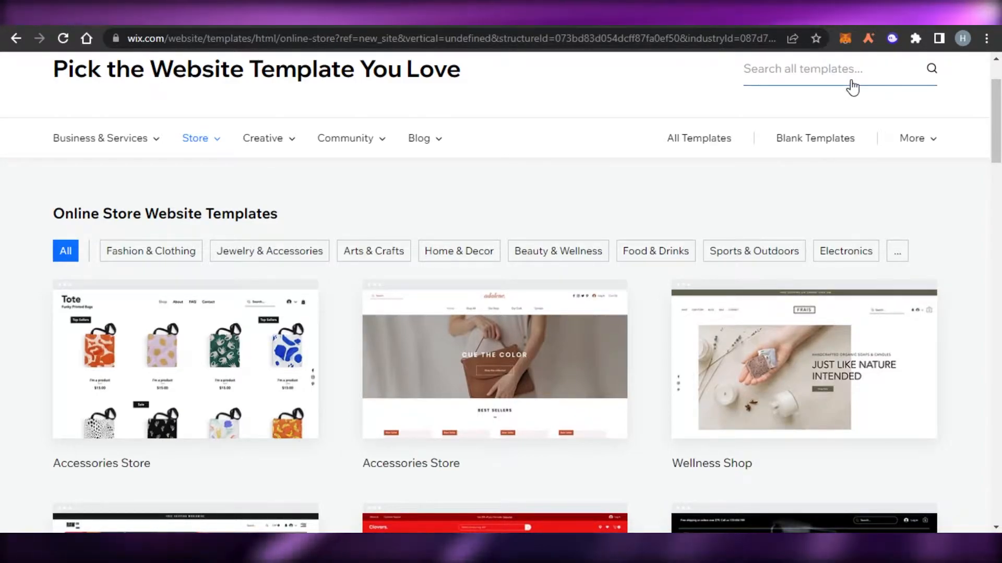
# Scroll back to the top of the template gallery, to the Store category
pyautogui.scroll(2, 793, 130)
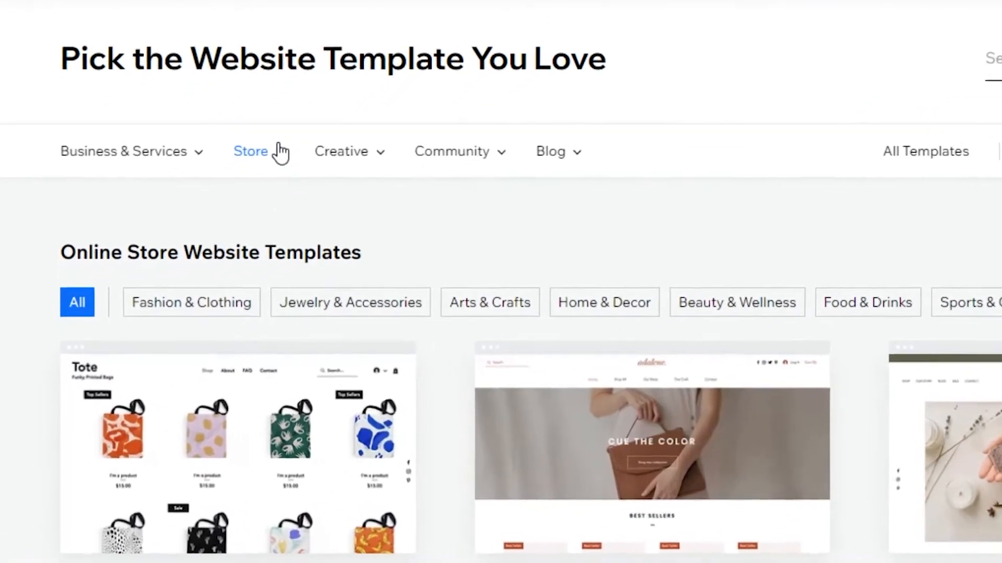
pyautogui.moveTo(280, 158)
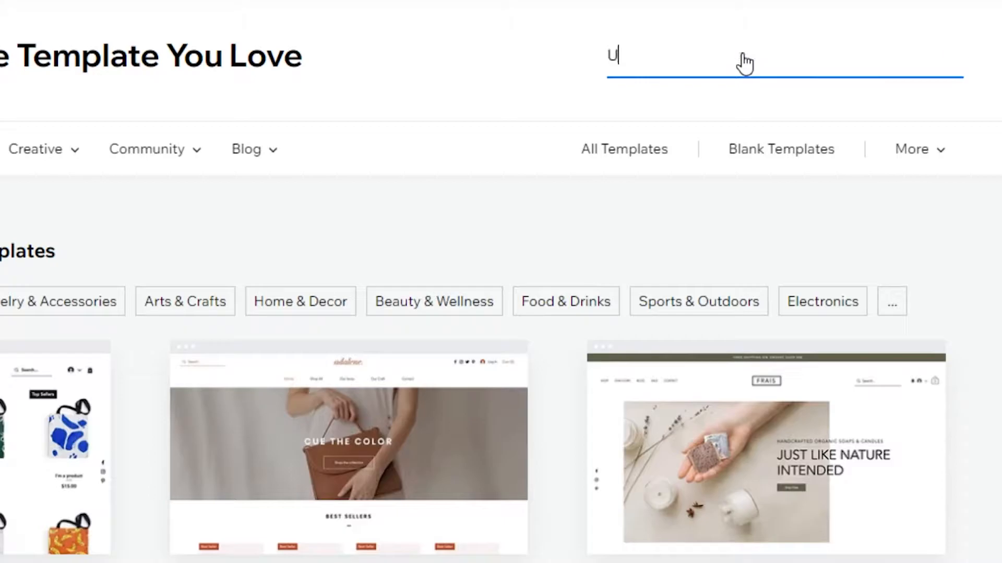
# Search templates for 'UX Design Portfolio' and browse the results
pyautogui.click(693, 151)
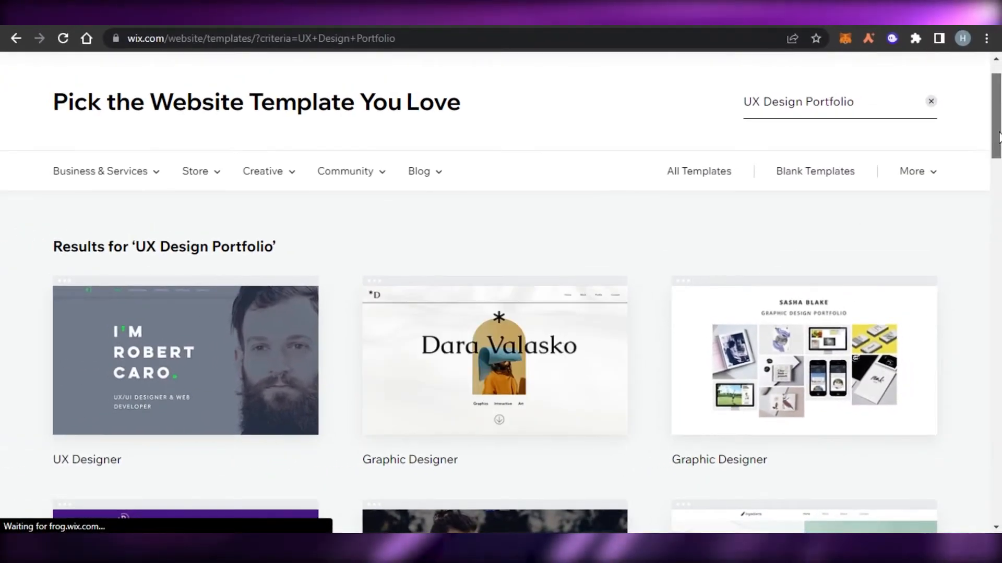
pyautogui.scroll(-10, 998, 137)
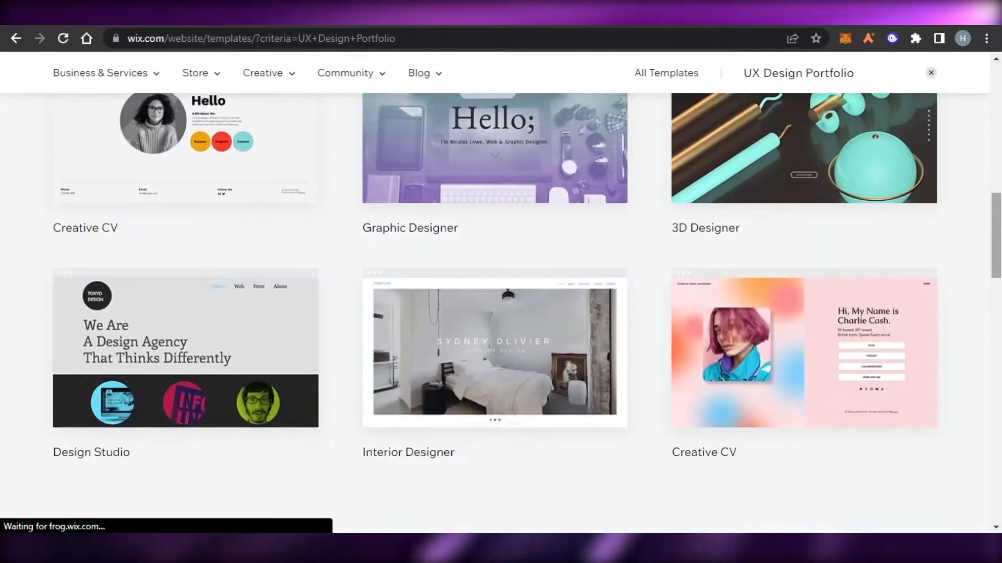
pyautogui.scroll(-3, 500, 313)
pyautogui.scroll(12, 500, 313)
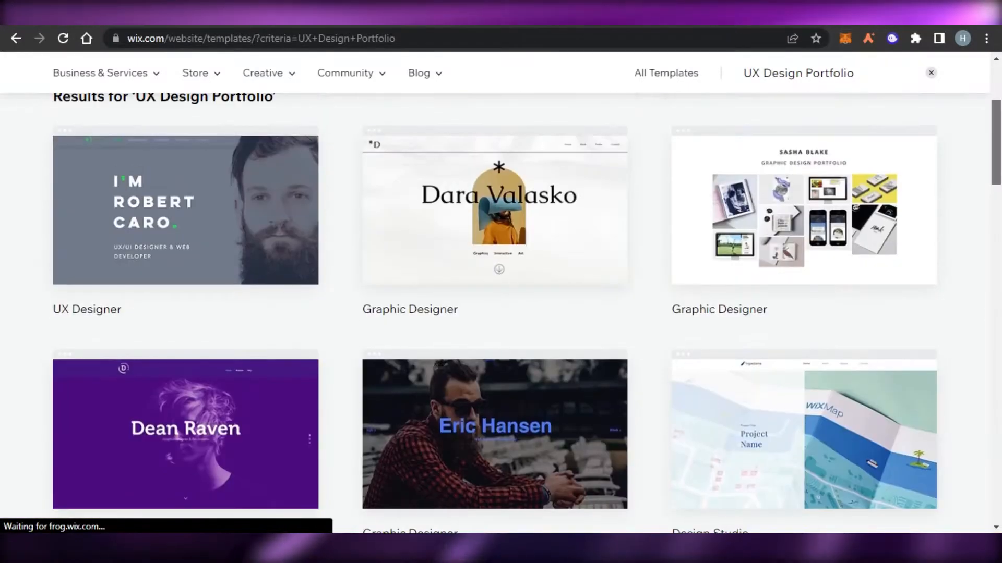
pyautogui.scroll(2, 500, 313)
pyautogui.scroll(-10, 501, 313)
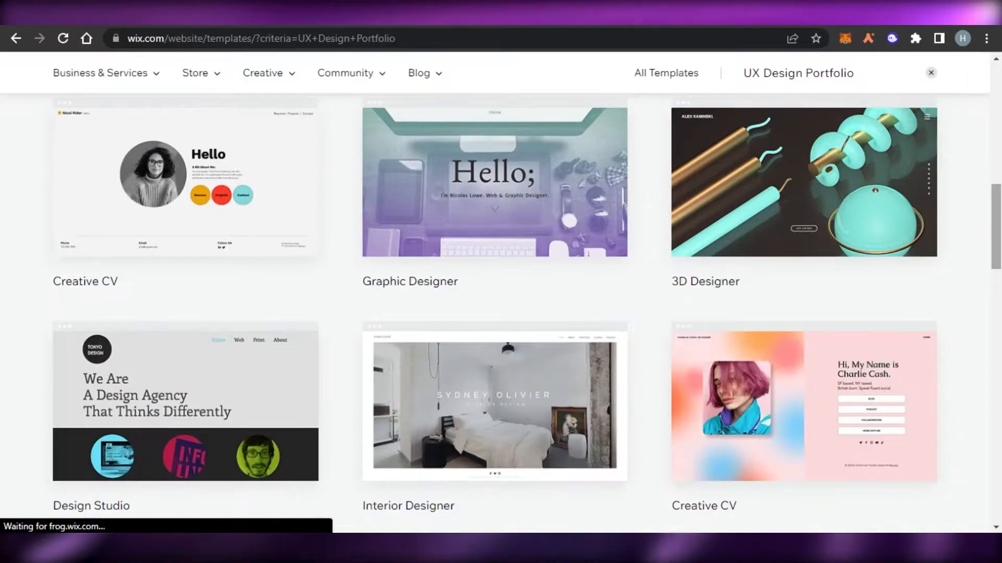
pyautogui.scroll(-3, 501, 313)
pyautogui.scroll(7, 501, 313)
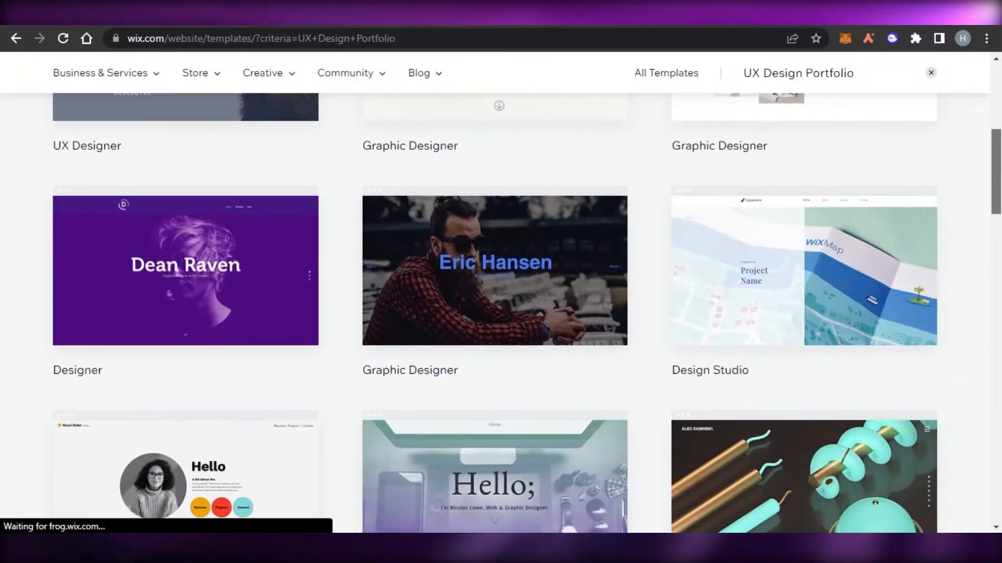
pyautogui.scroll(6, 501, 313)
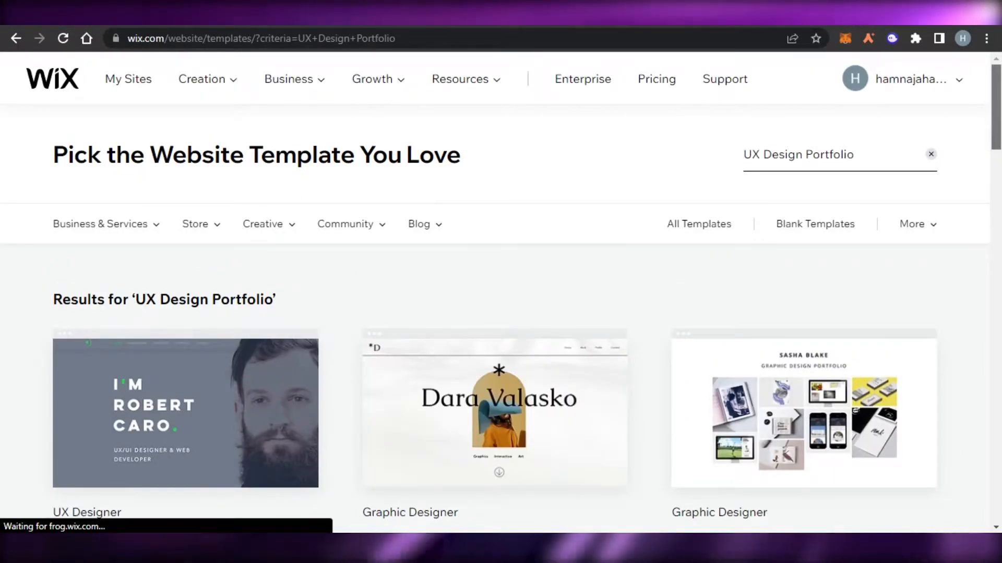
pyautogui.scroll(-8, 501, 313)
pyautogui.scroll(-2, 501, 313)
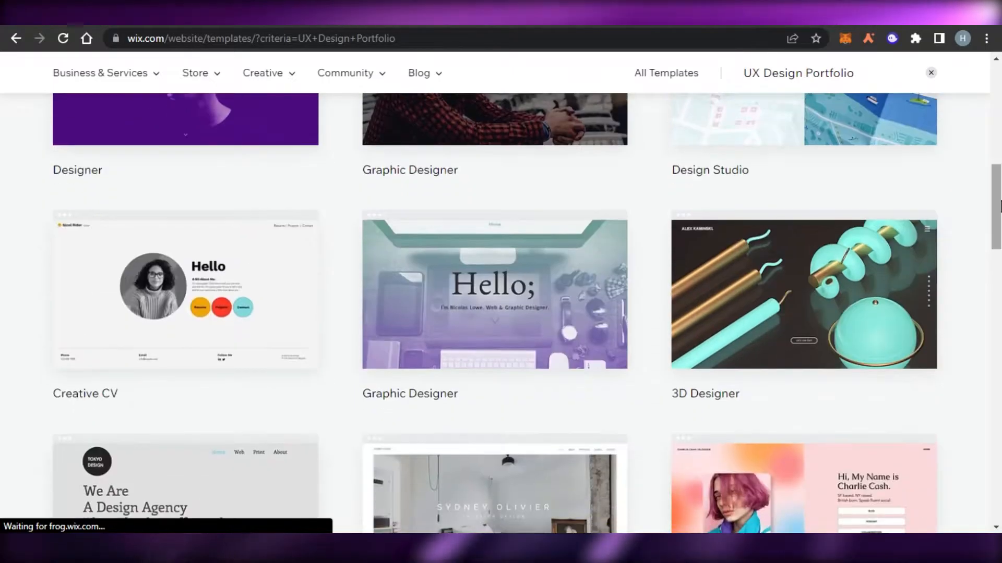
pyautogui.scroll(-7, 500, 313)
pyautogui.scroll(10, 501, 313)
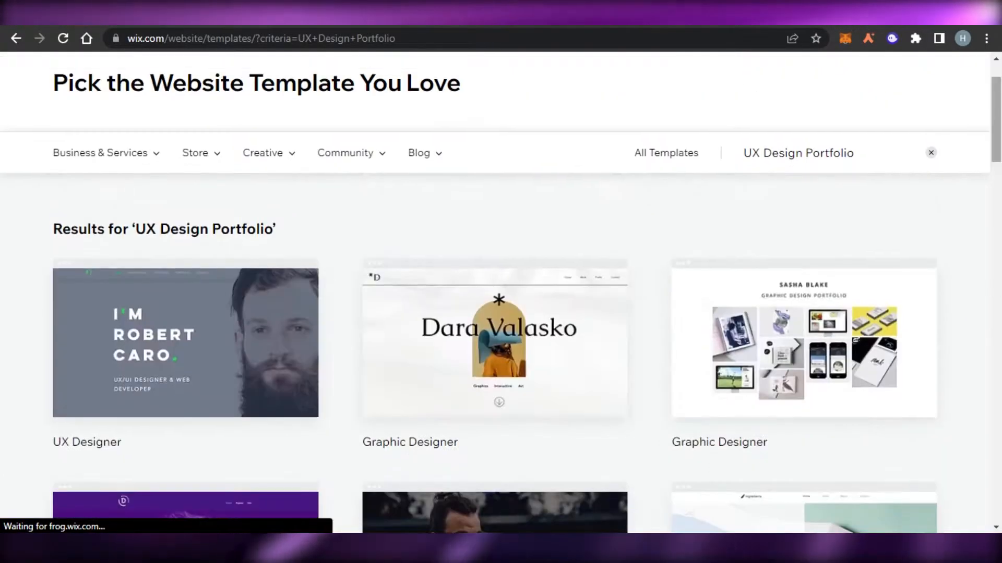
pyautogui.scroll(-6, 501, 313)
pyautogui.scroll(-8, 501, 313)
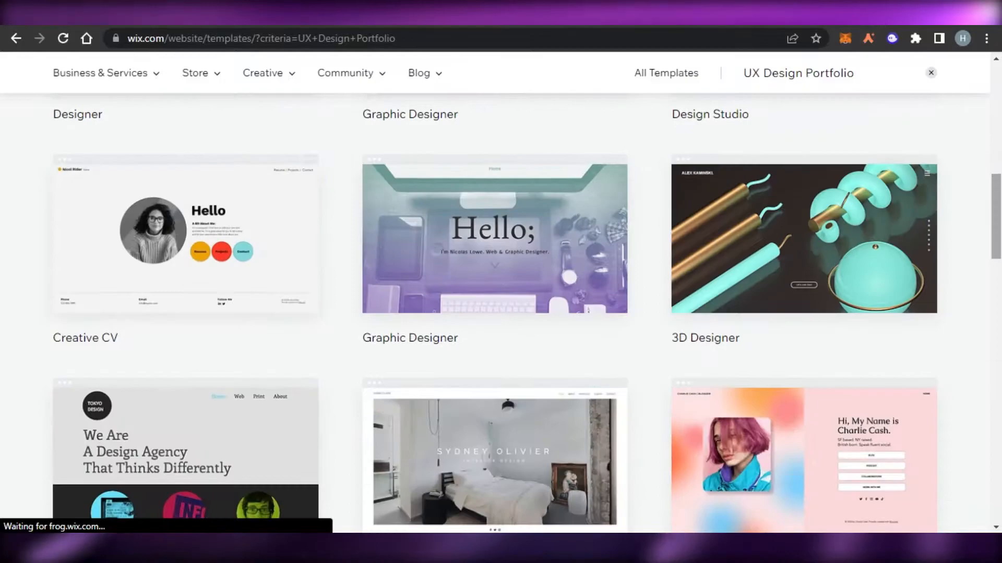
pyautogui.scroll(10, 501, 313)
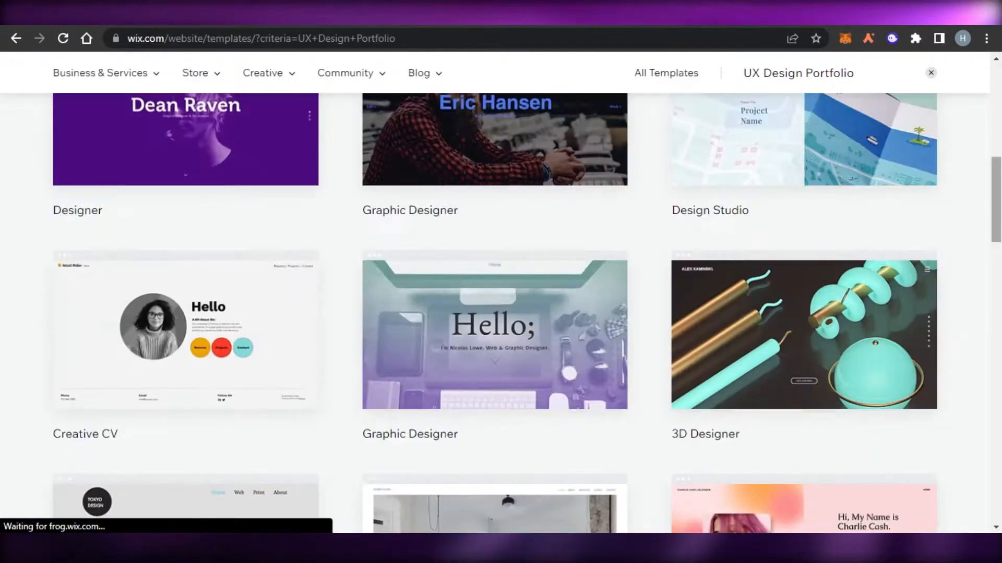
pyautogui.scroll(-1, 501, 313)
pyautogui.scroll(-8, 743, 378)
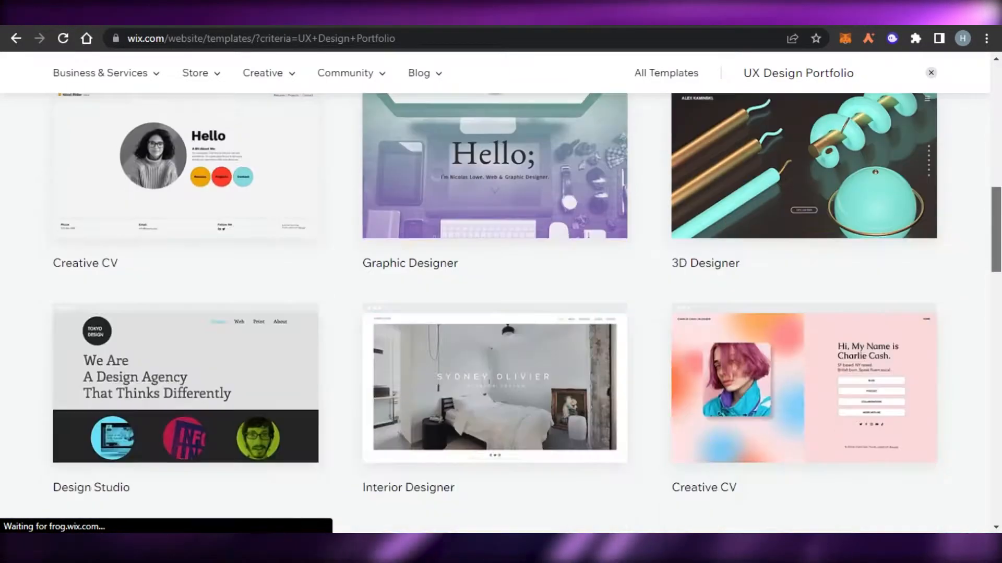
pyautogui.scroll(1, 743, 378)
# Open the pink Creative CV template for editing
pyautogui.moveTo(743, 379)
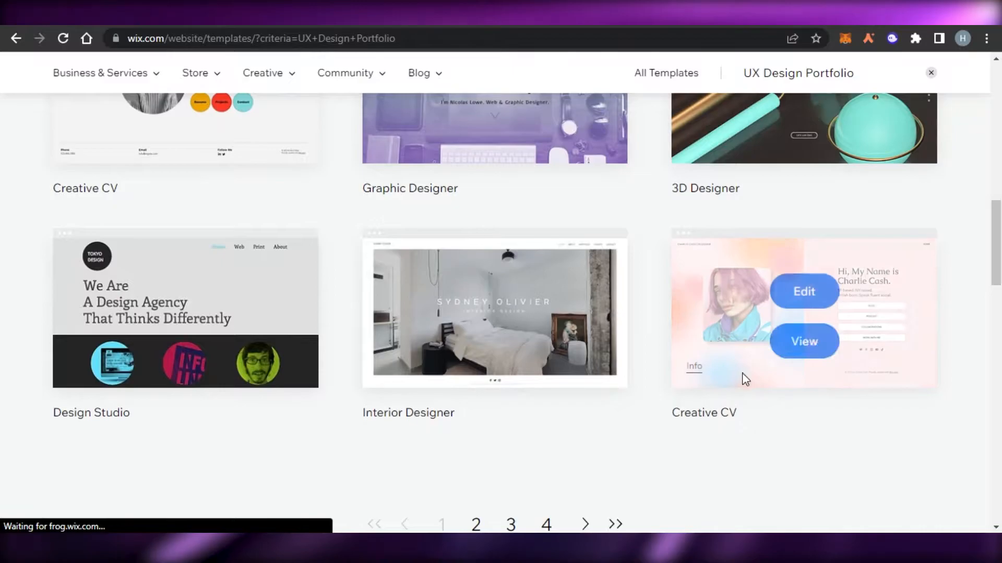
pyautogui.click(830, 290)
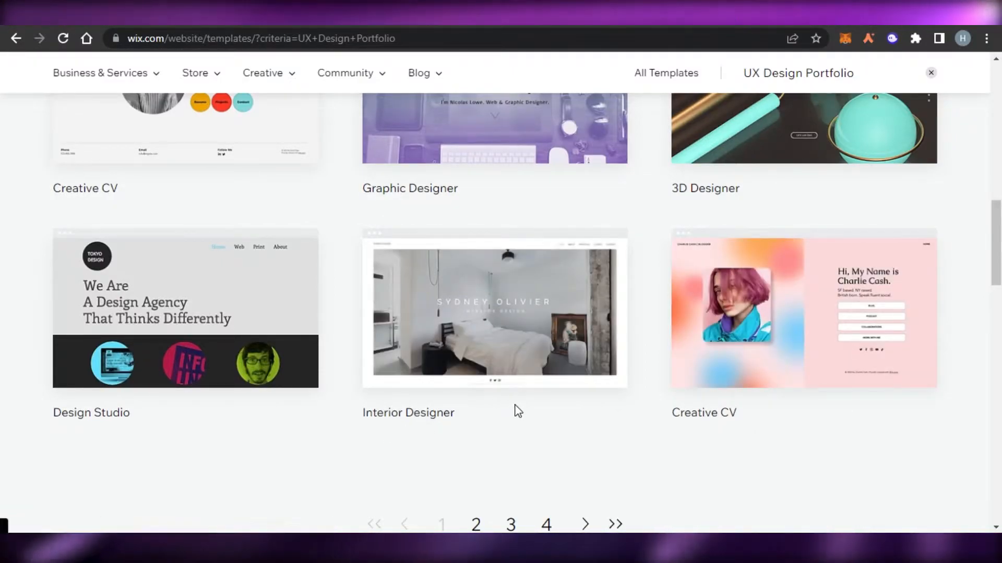
pyautogui.moveTo(814, 282)
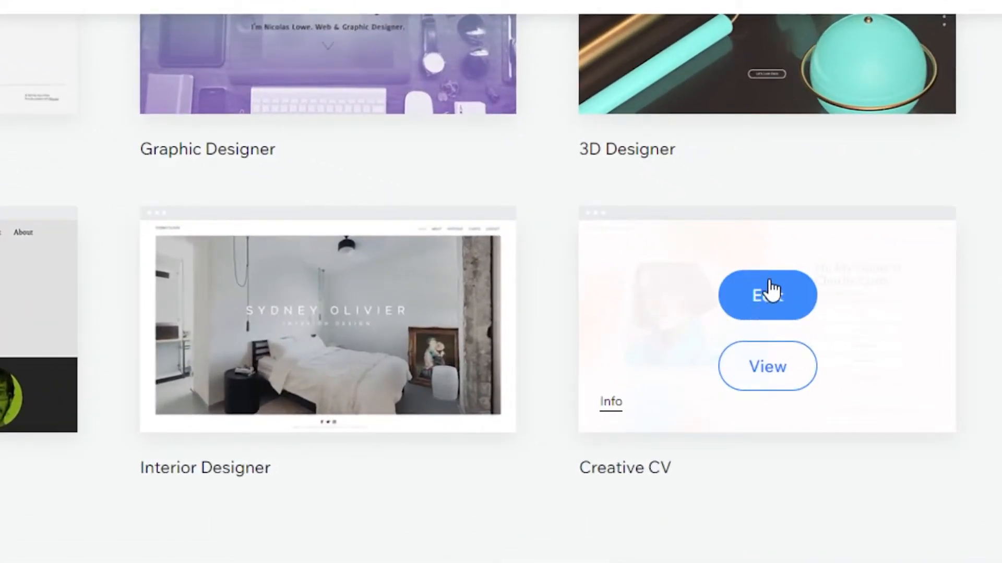
pyautogui.click(772, 292)
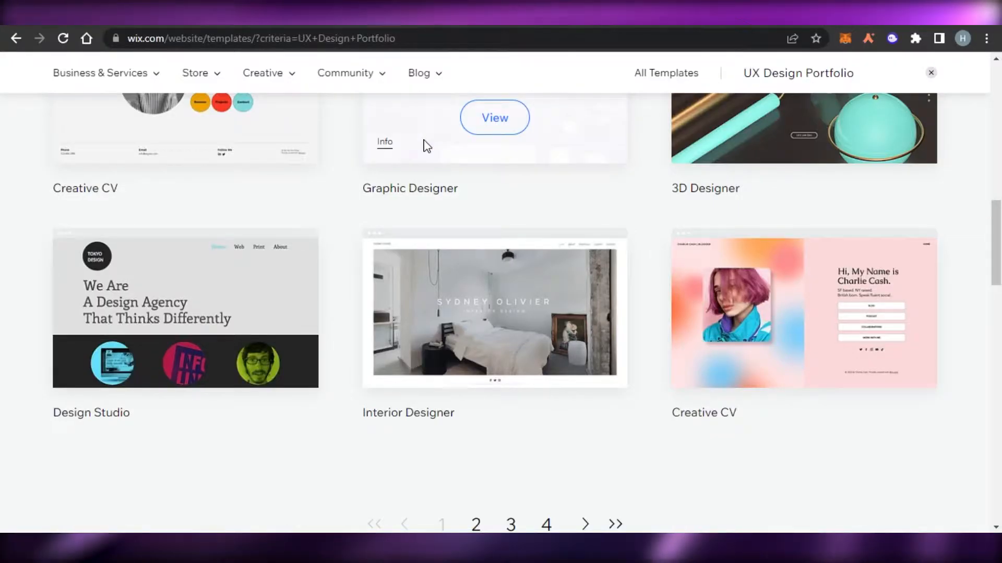
# Let the Creative CV editor load and select items across the header area
pyautogui.moveTo(887, 292)
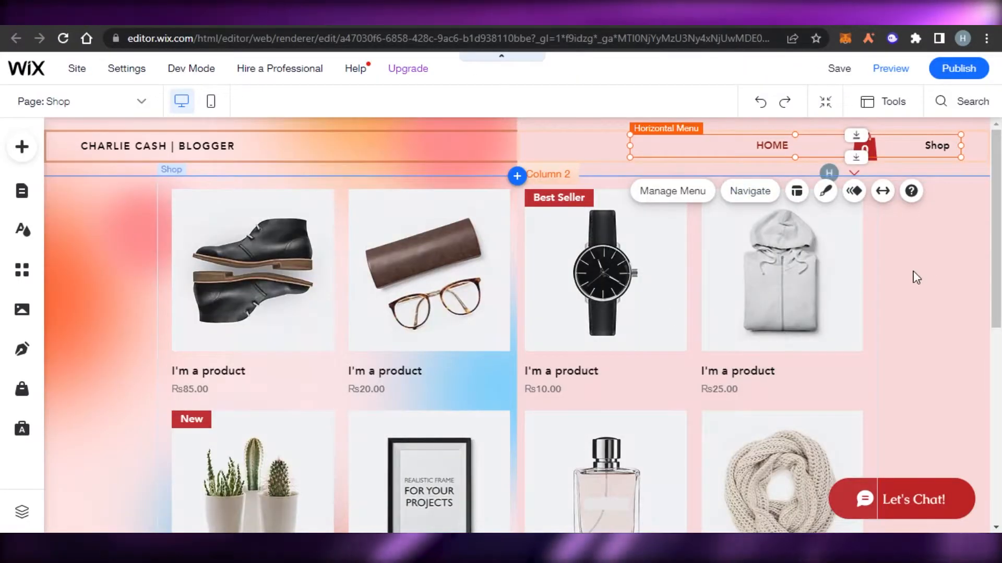
pyautogui.scroll(-8, 863, 305)
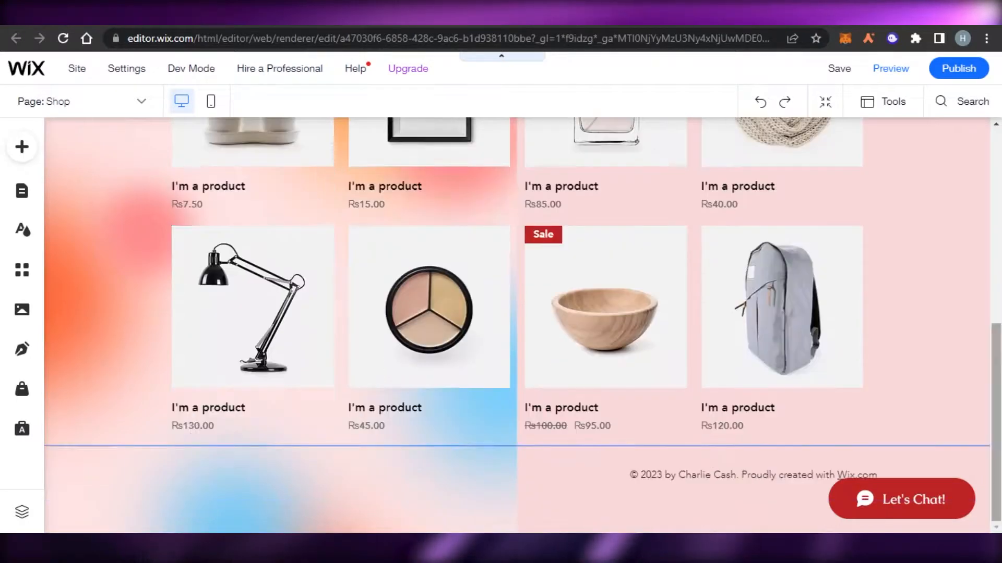
pyautogui.scroll(8, 517, 324)
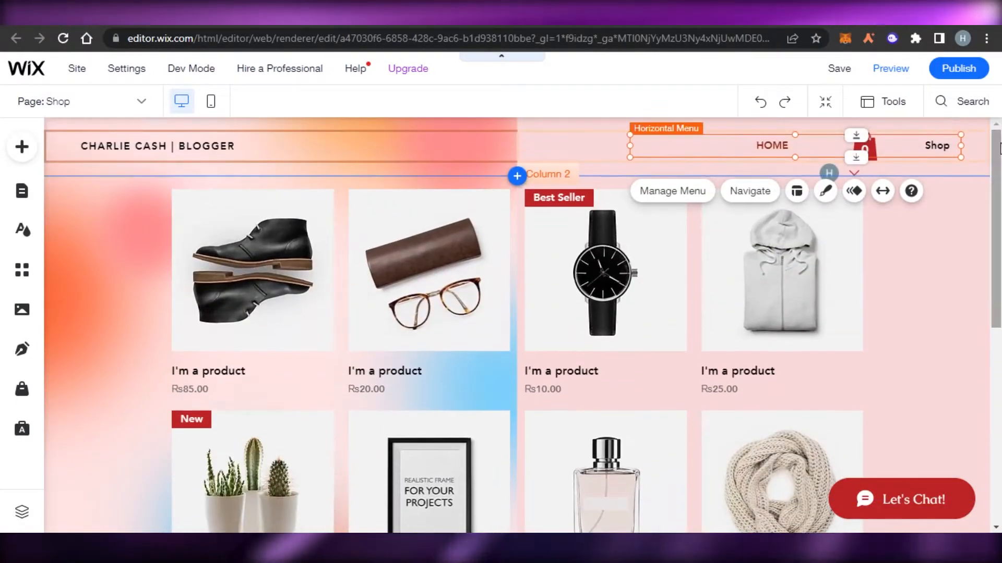
pyautogui.click(182, 149)
pyautogui.moveTo(182, 149); pyautogui.dragTo(141, 104)
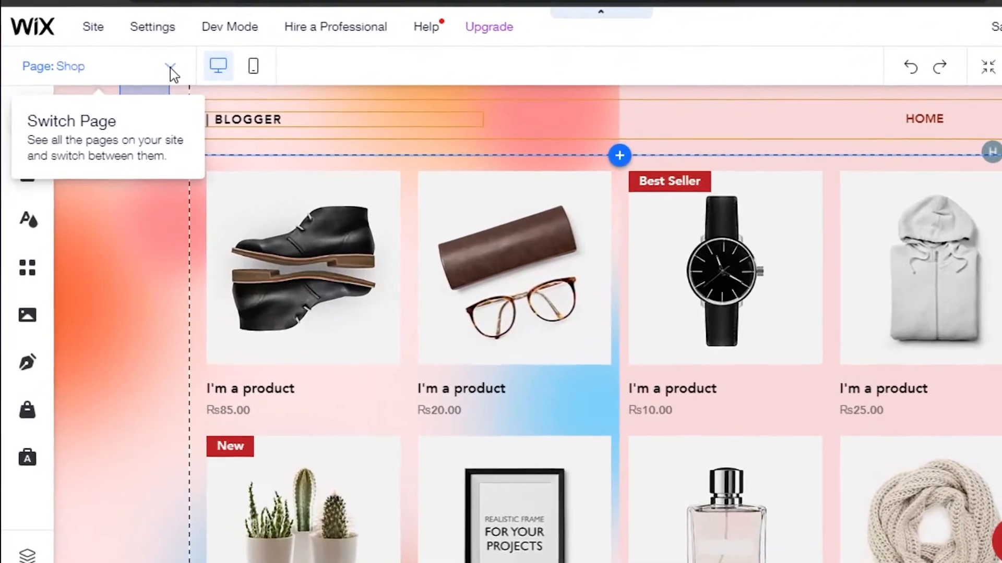
# Switch to the HOME page and scroll through its Charlie Cash introduction
pyautogui.click(171, 68)
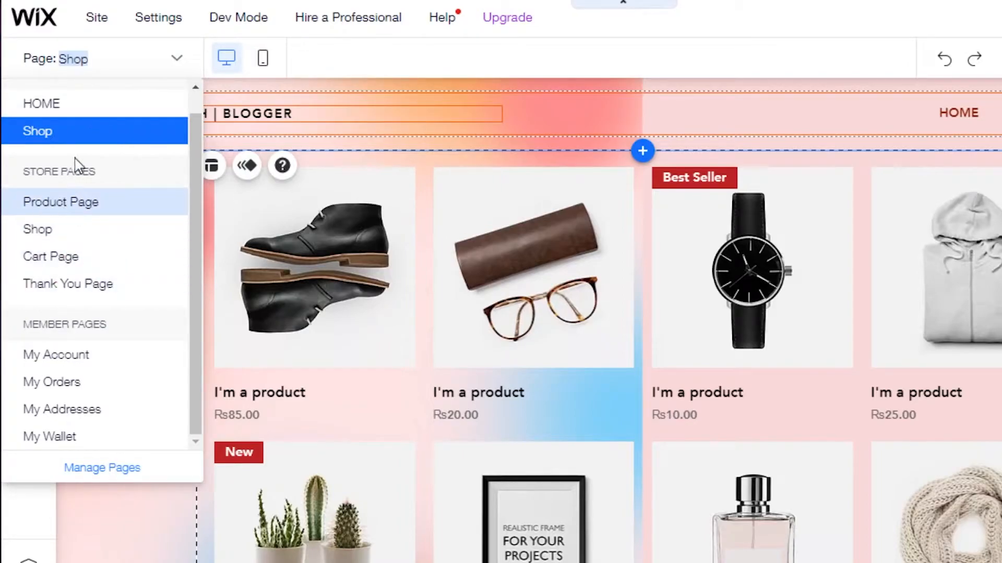
pyautogui.click(73, 103)
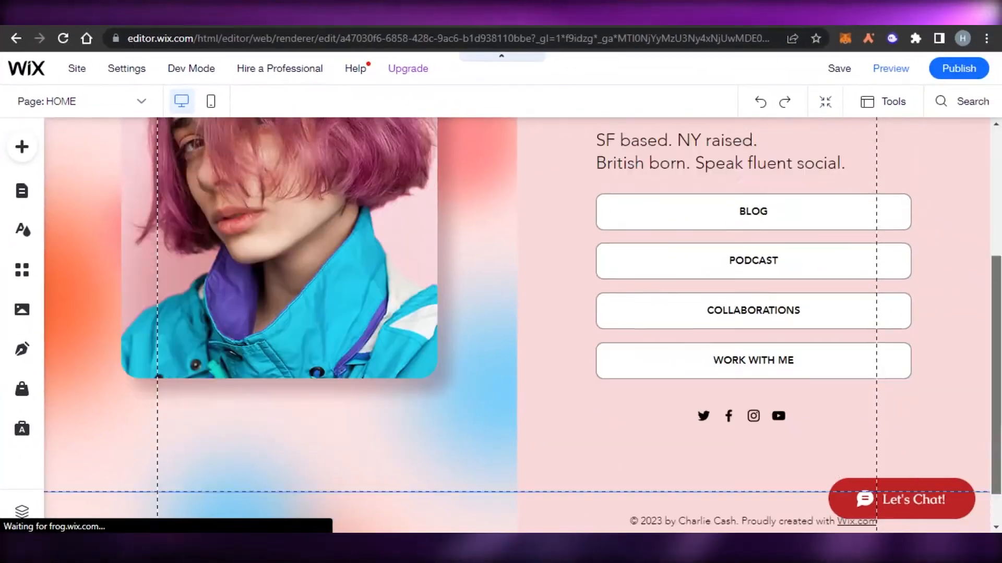
pyautogui.scroll(-2, 517, 323)
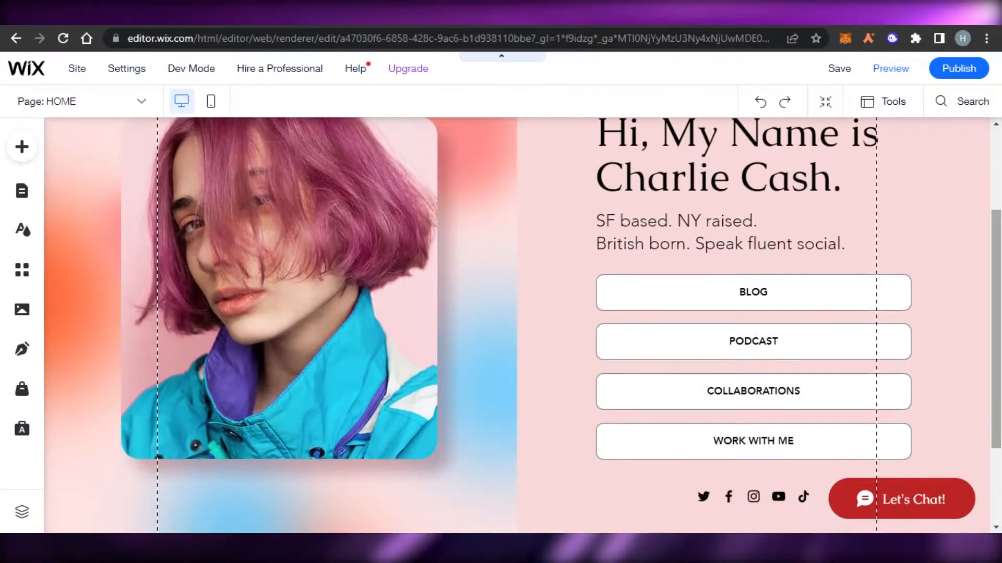
pyautogui.scroll(1, 516, 324)
pyautogui.scroll(-1, 517, 323)
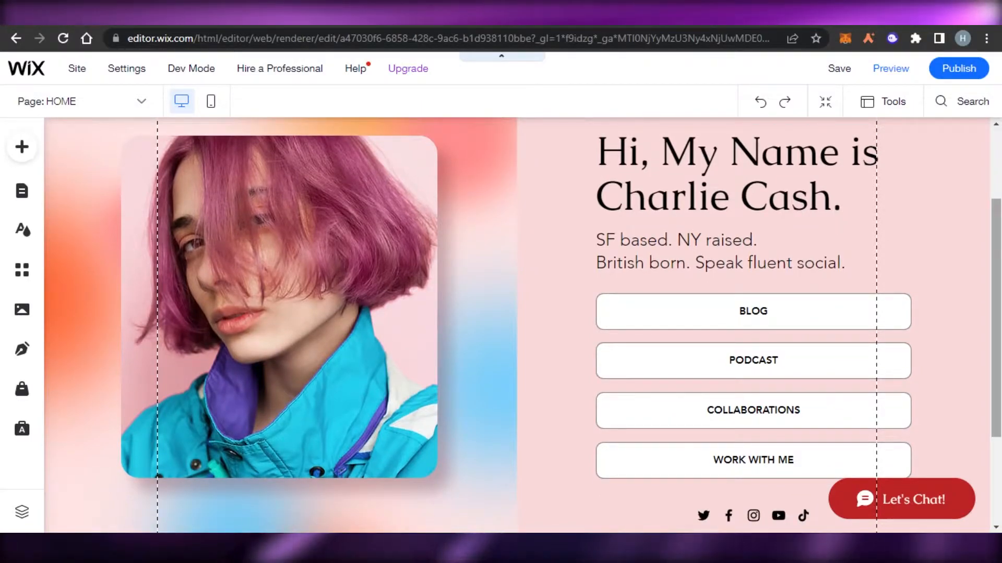
pyautogui.scroll(-2, 743, 405)
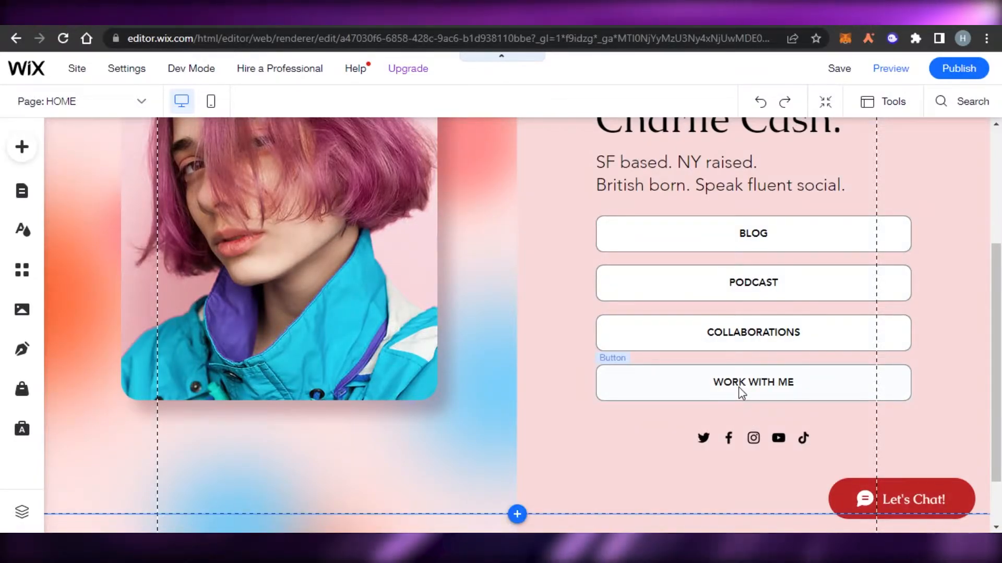
pyautogui.scroll(3, 730, 334)
pyautogui.scroll(-4, 730, 333)
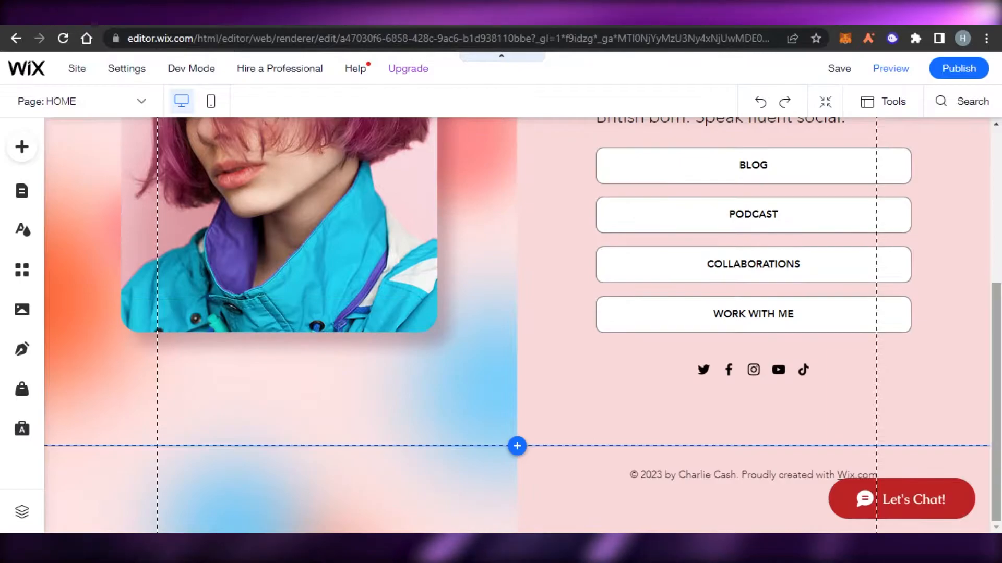
pyautogui.scroll(5, 730, 334)
pyautogui.scroll(-5, 561, 172)
pyautogui.scroll(5, 561, 172)
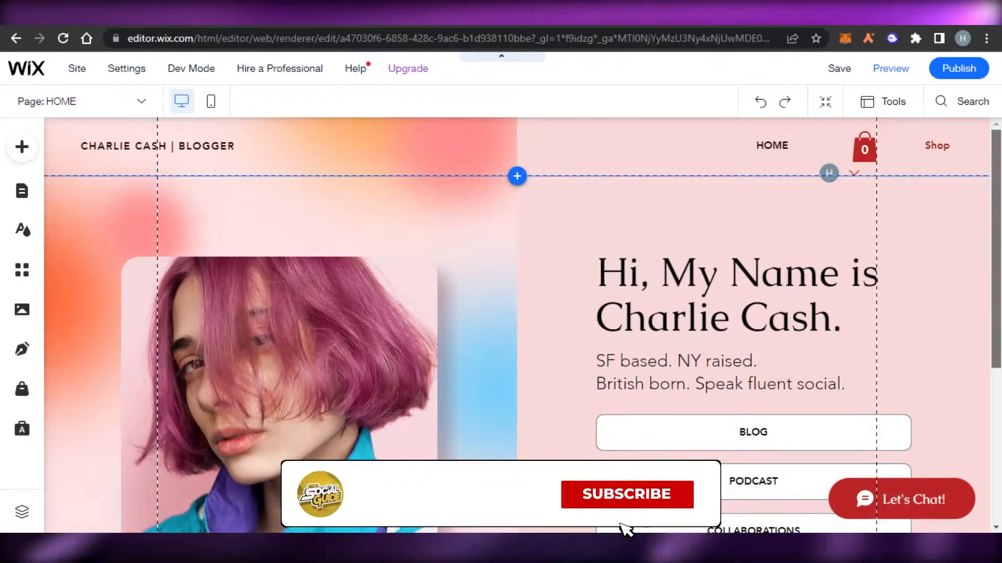
pyautogui.scroll(-4, 945, 297)
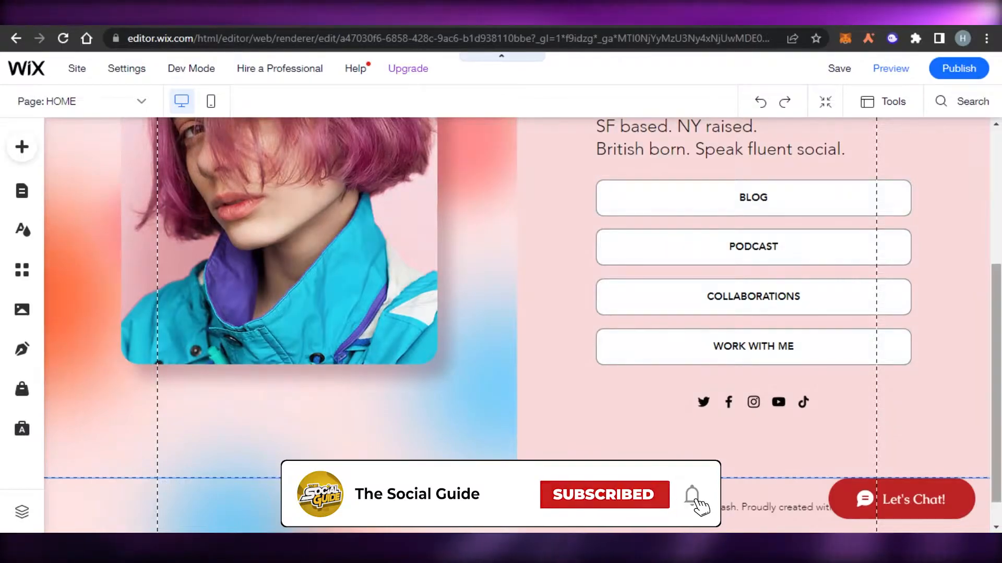
pyautogui.scroll(5, 890, 409)
pyautogui.scroll(-1, 832, 338)
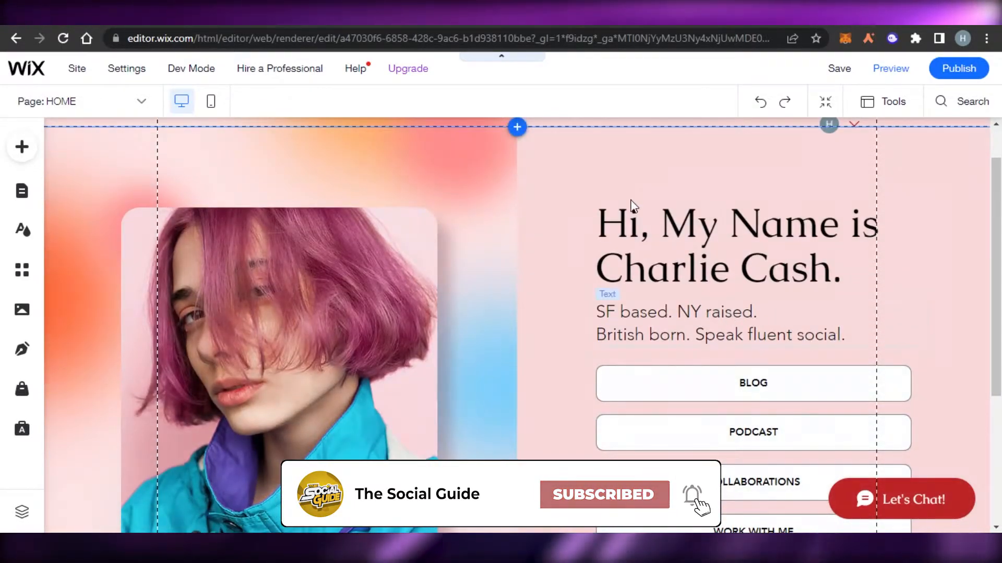
pyautogui.scroll(-3, 642, 225)
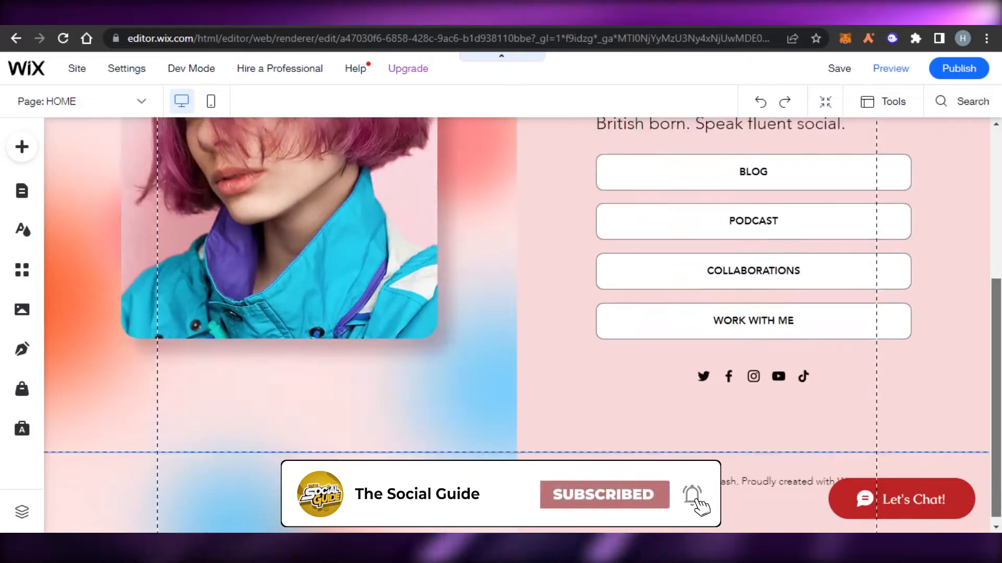
pyautogui.scroll(5, 516, 323)
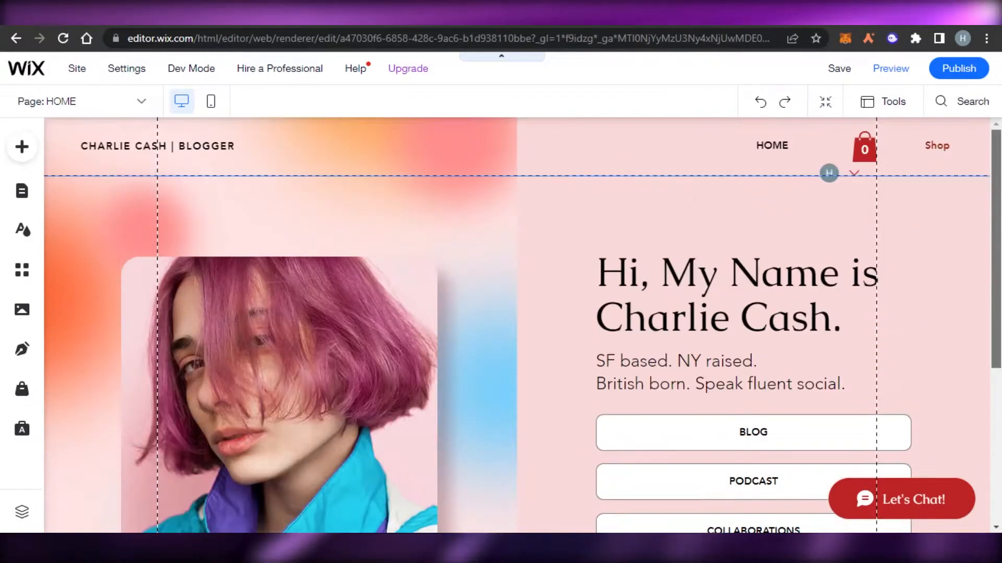
pyautogui.scroll(-5, 677, 261)
pyautogui.scroll(5, 677, 261)
pyautogui.scroll(-1, 678, 180)
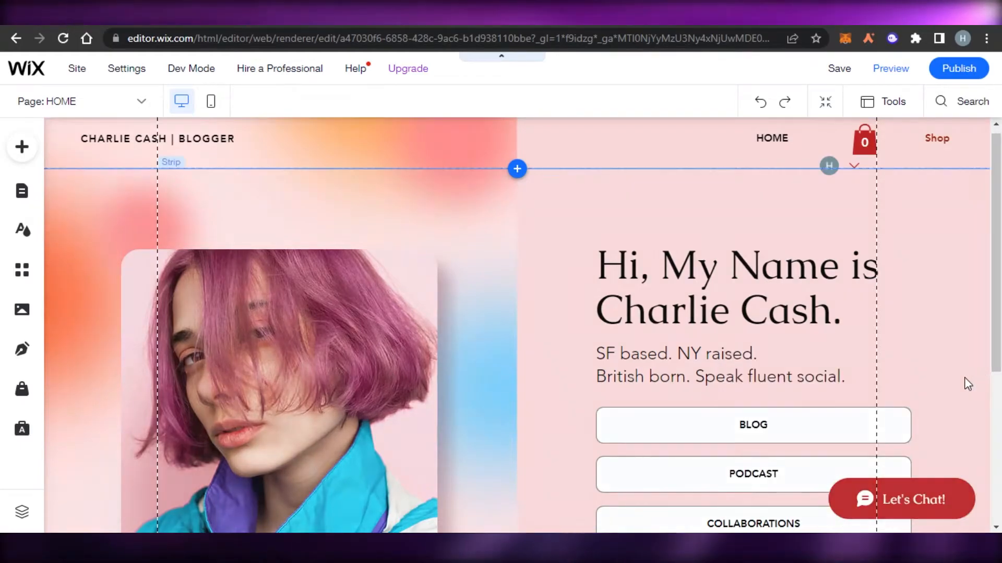
pyautogui.scroll(-1, 966, 384)
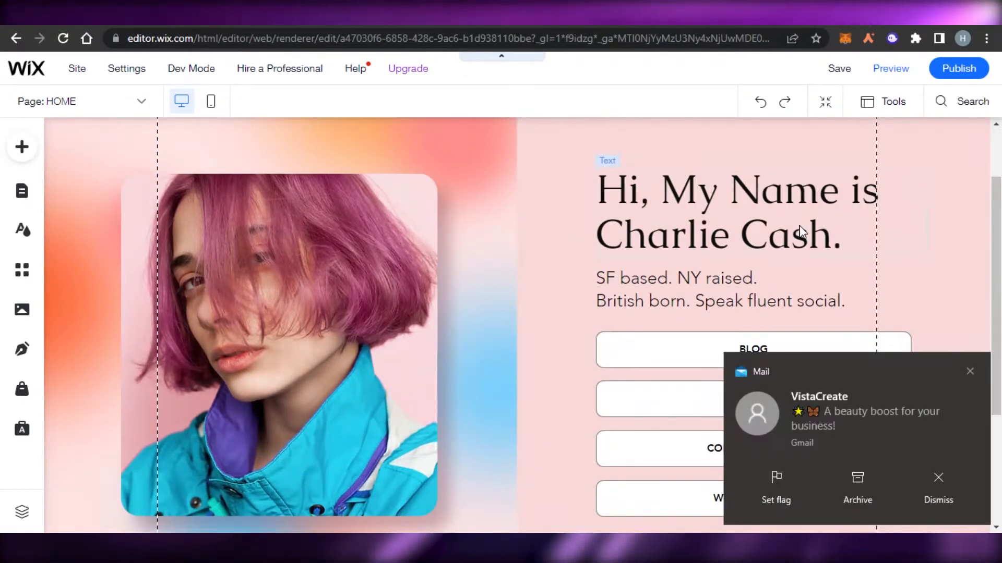
# Change the heading to the owner's name and the tagline to YouTuber, then select the portrait
pyautogui.click(861, 234)
pyautogui.scroll(1, 626, 198)
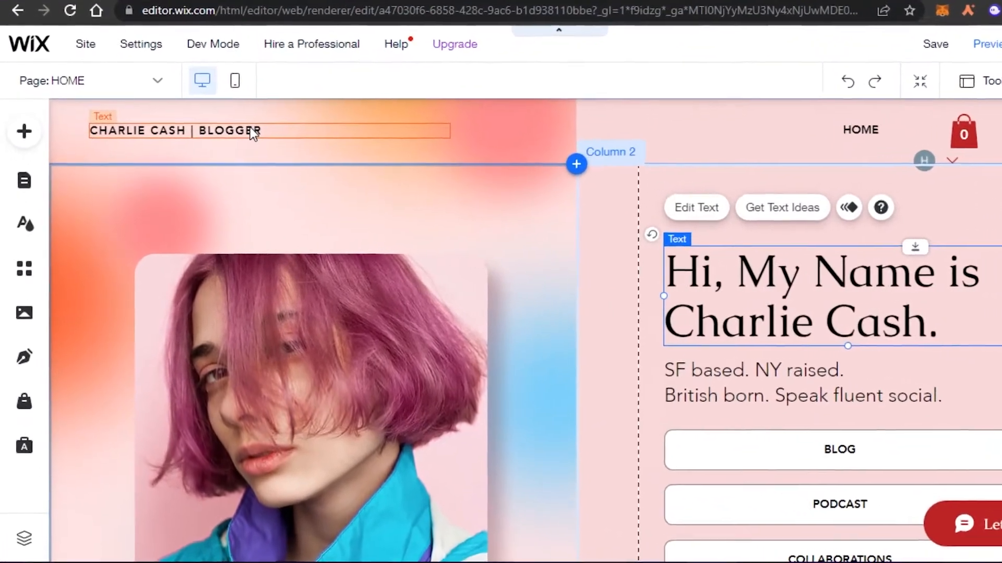
pyautogui.click(249, 131)
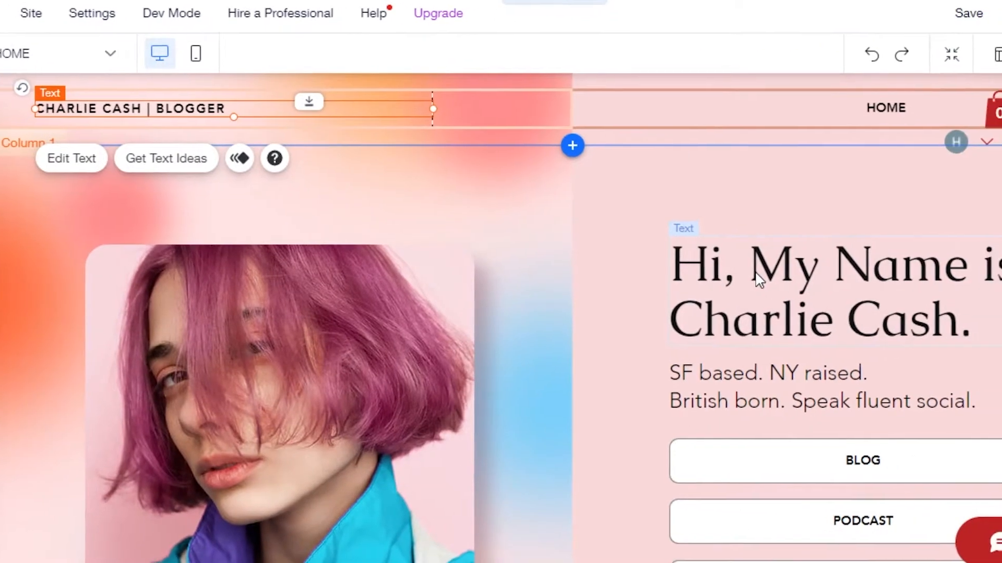
pyautogui.click(757, 279)
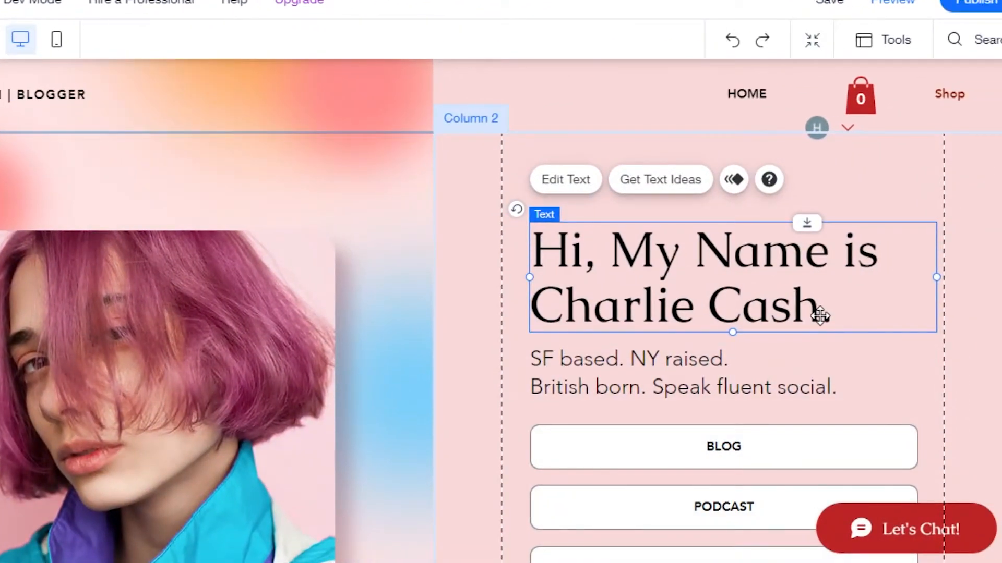
pyautogui.click(574, 181)
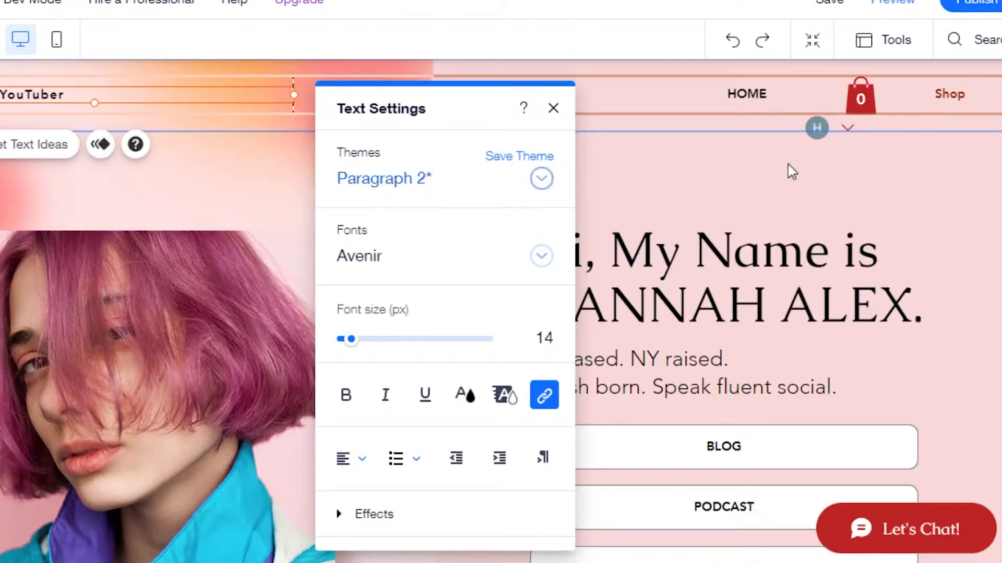
pyautogui.click(552, 109)
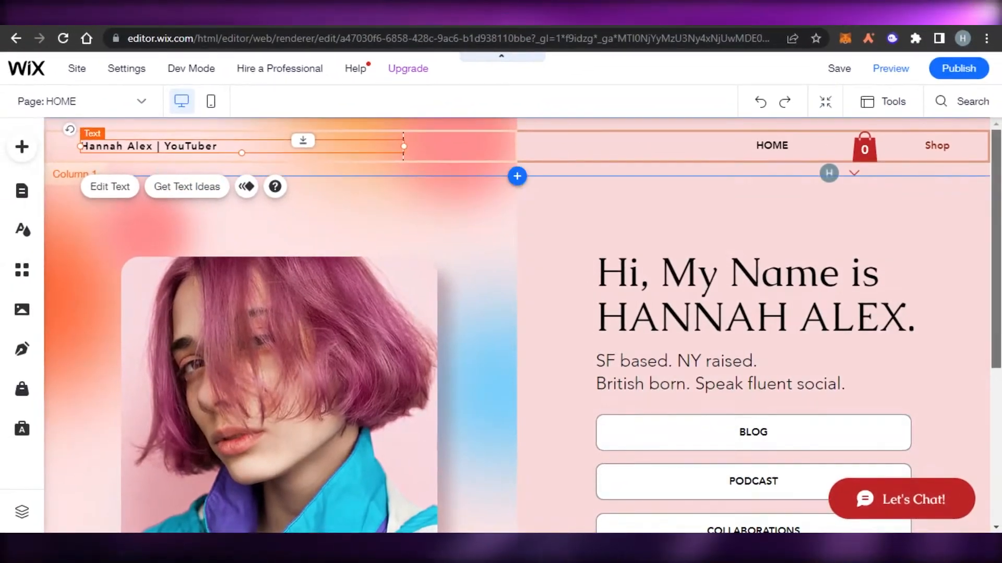
pyautogui.scroll(-2, 321, 283)
pyautogui.click(278, 293)
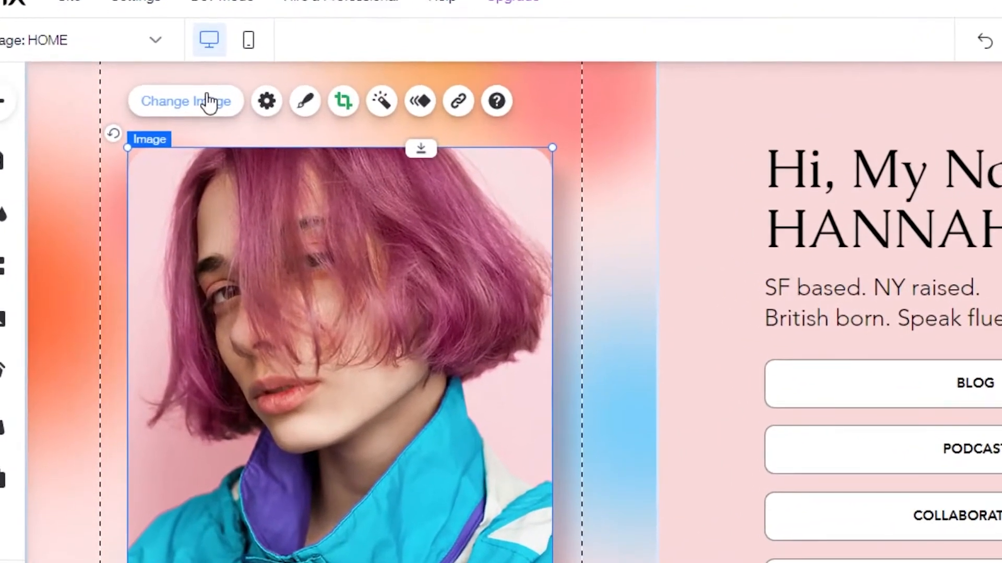
# Swap the portrait for a black-and-white photo of a smiling woman with long dark hair
pyautogui.doubleClick(260, 180)
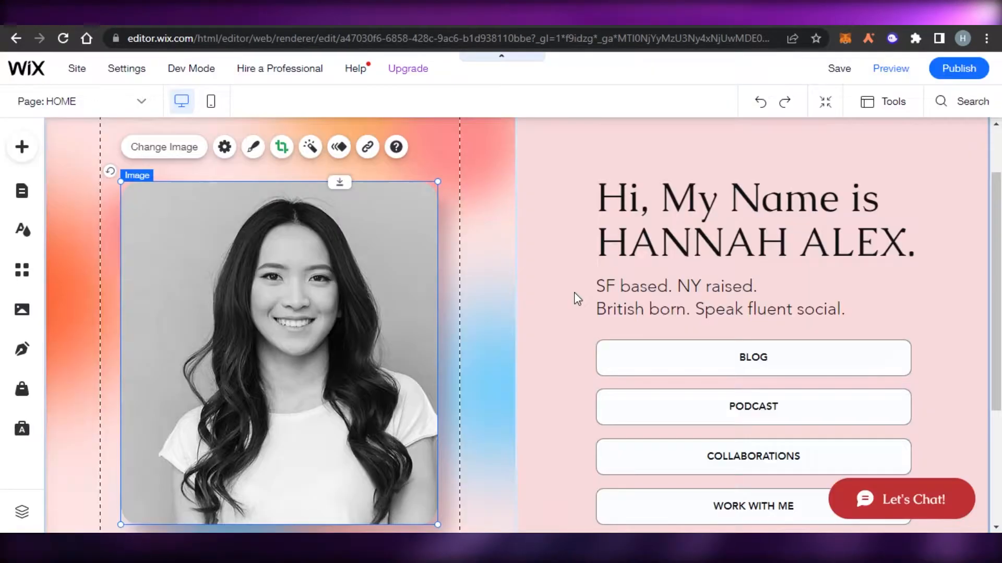
pyautogui.click(574, 293)
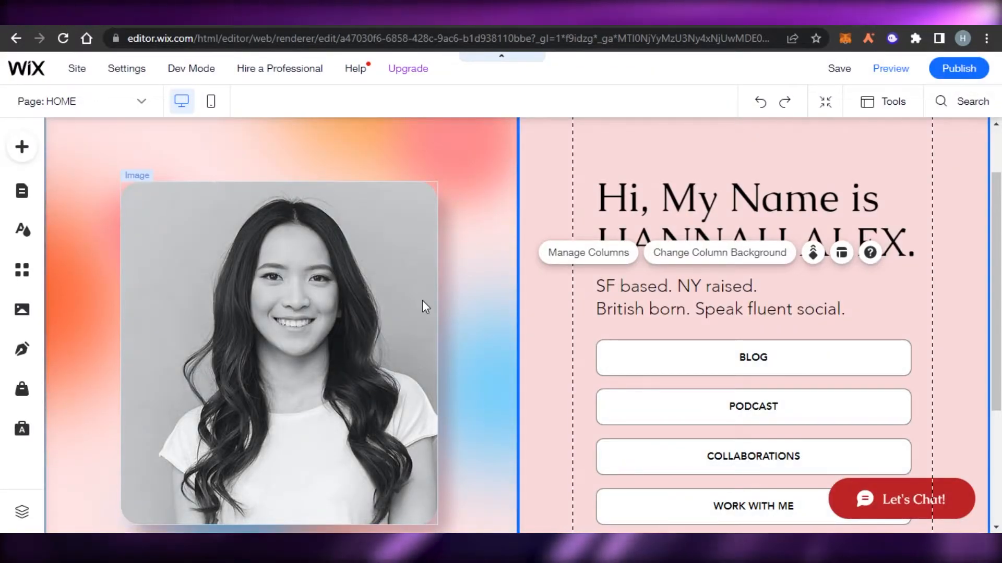
pyautogui.scroll(-1, 422, 299)
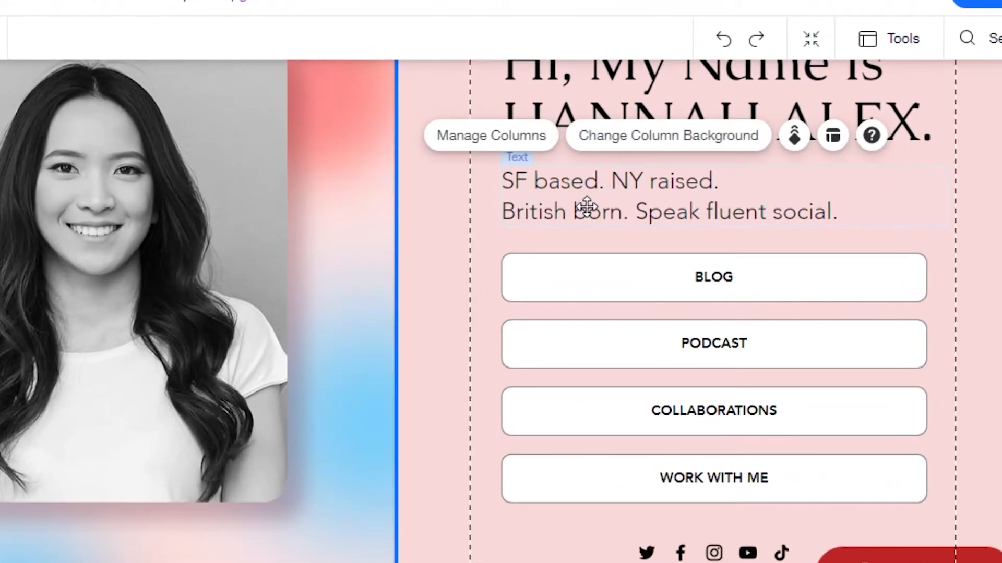
pyautogui.click(586, 208)
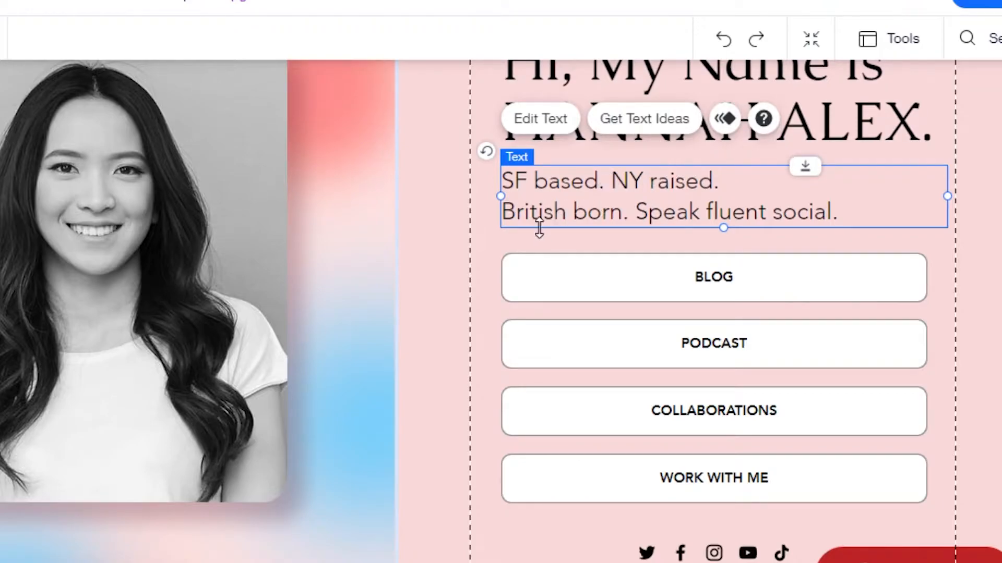
pyautogui.scroll(1, 600, 213)
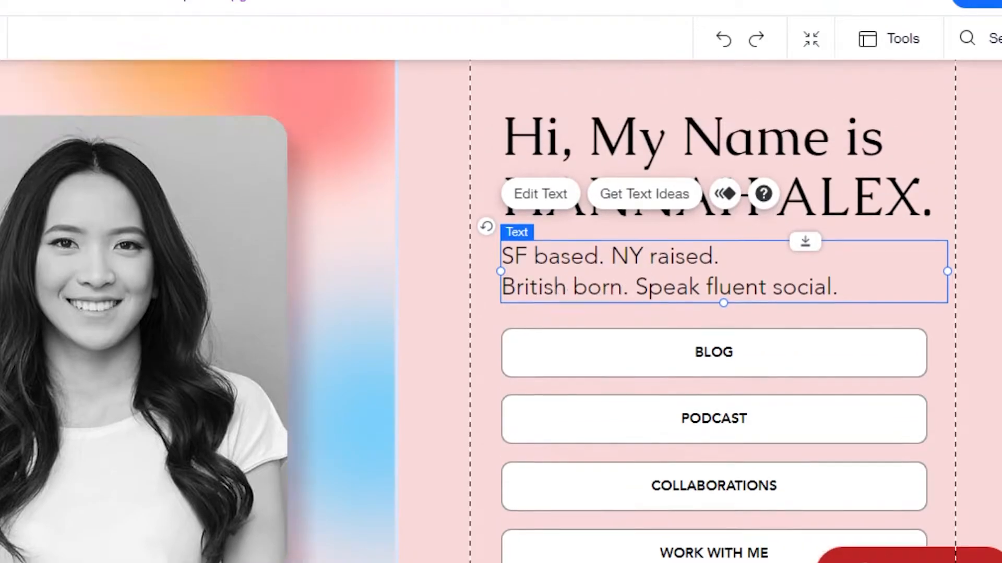
pyautogui.scroll(-3, 599, 213)
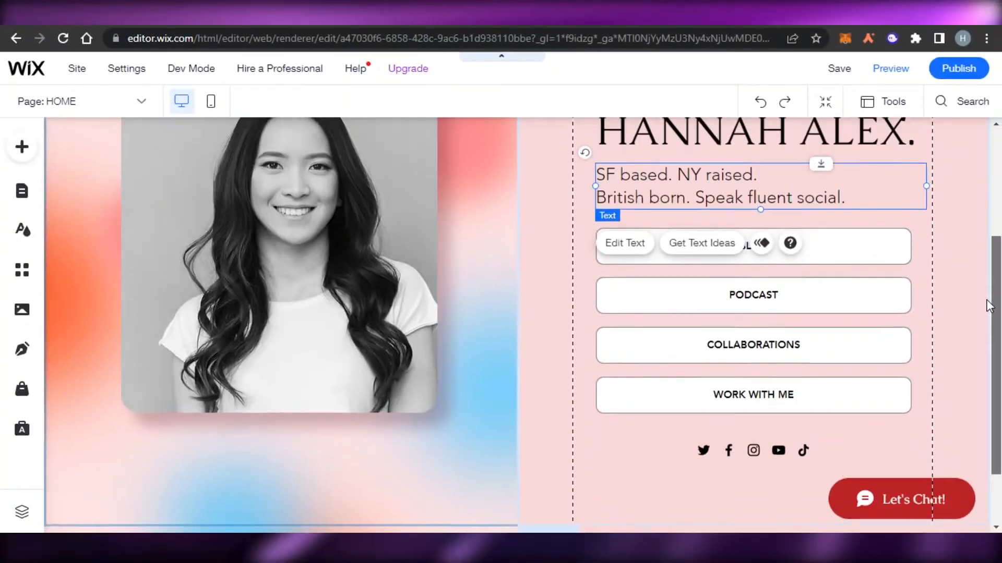
pyautogui.scroll(1, 783, 303)
pyautogui.click(461, 187)
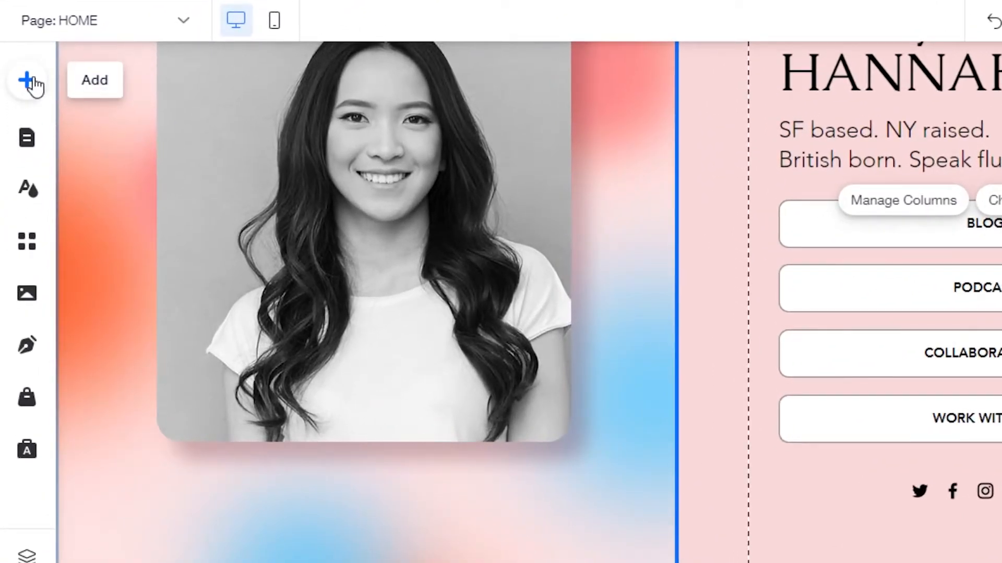
# Browse the Gallery, Pro Galleries and Video & Music elements in the Add panel
pyautogui.click(30, 82)
pyautogui.click(71, 214)
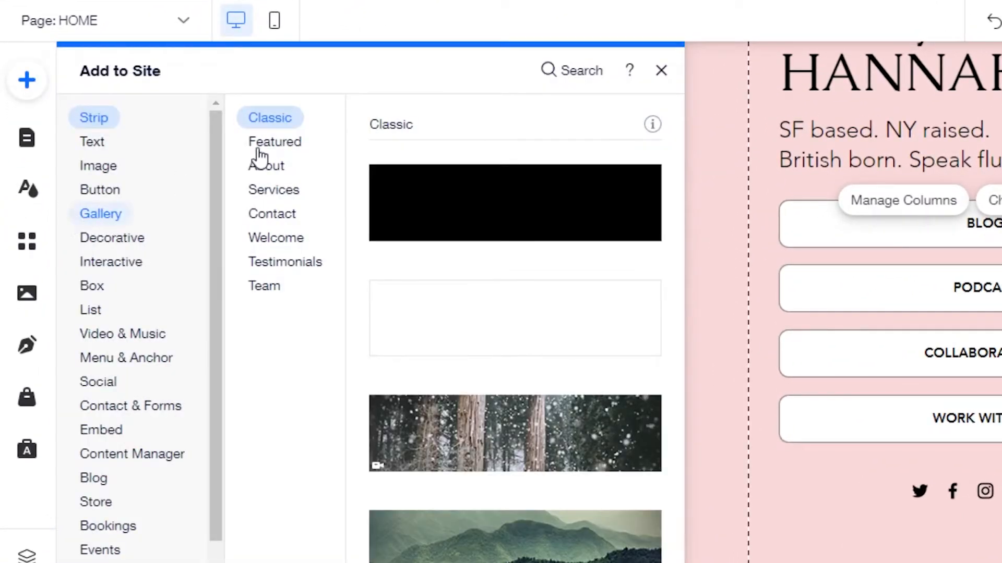
pyautogui.click(276, 145)
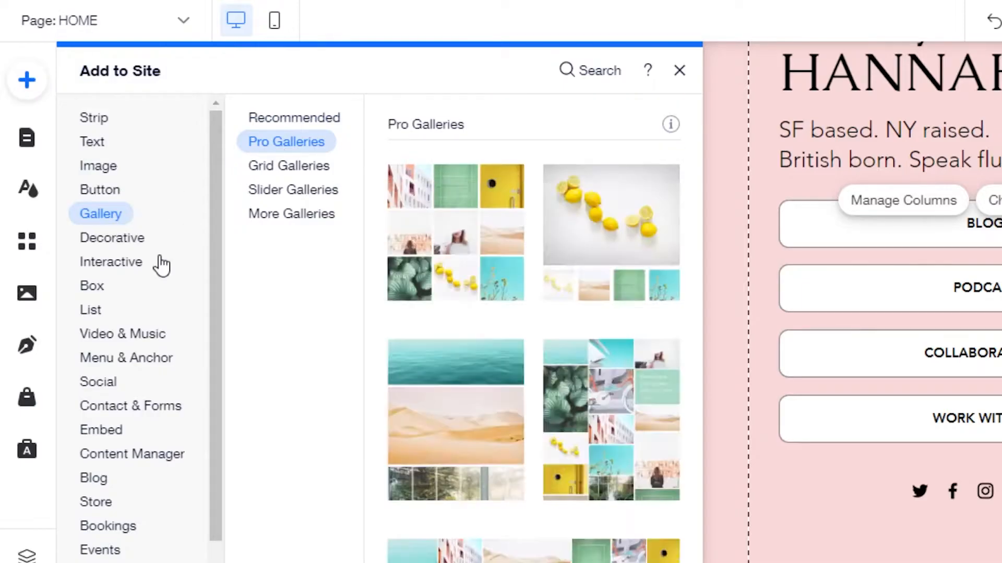
pyautogui.click(131, 337)
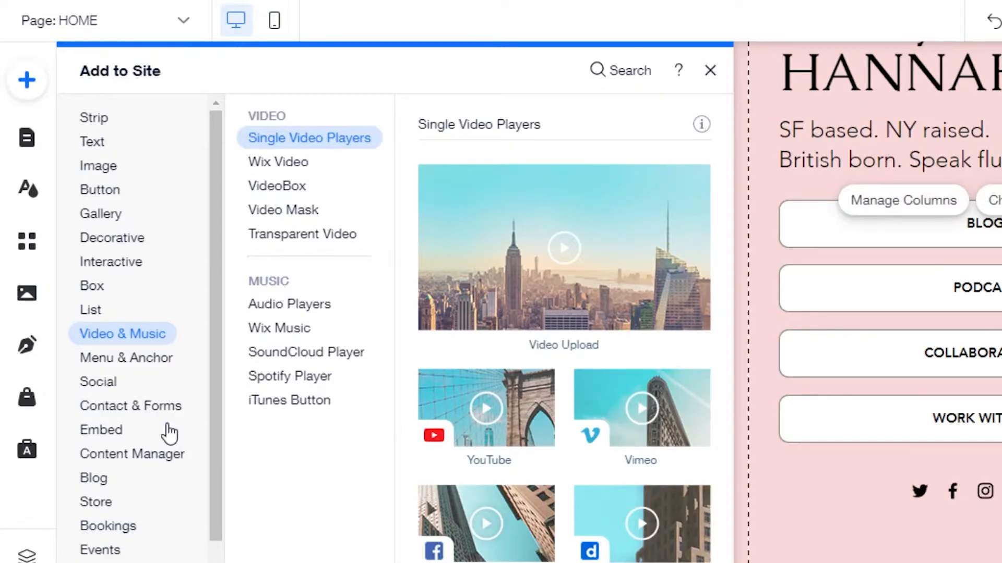
pyautogui.moveTo(116, 527)
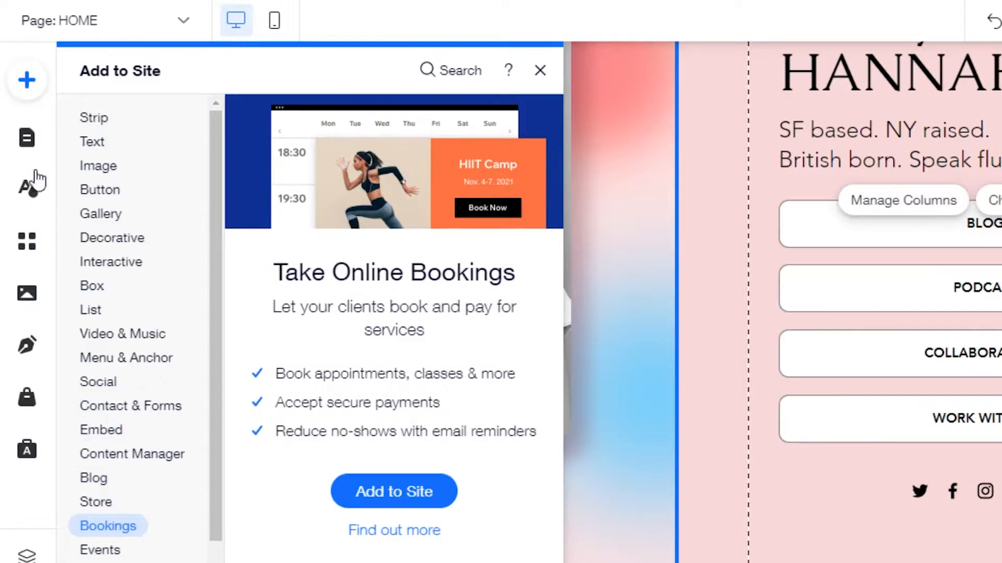
pyautogui.click(27, 138)
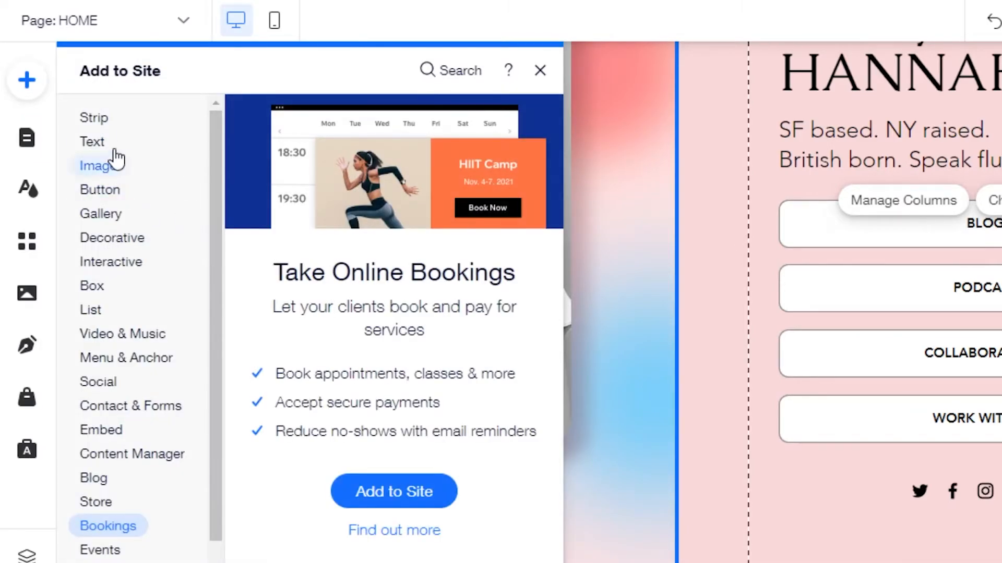
# Browse the Text, Gallery, Box and Decorative categories, ending on the vertical line shapes
pyautogui.click(114, 147)
pyautogui.click(100, 222)
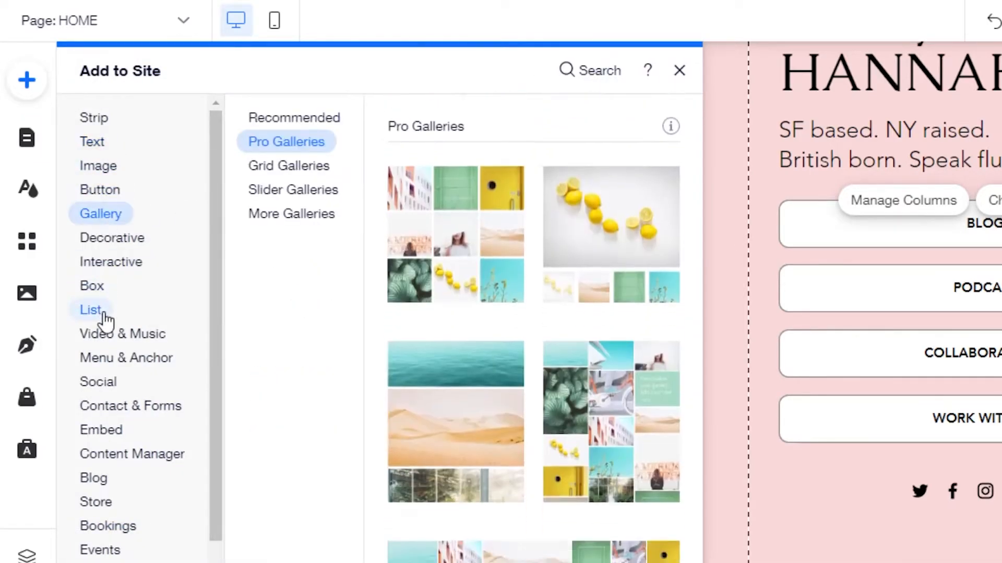
pyautogui.click(101, 288)
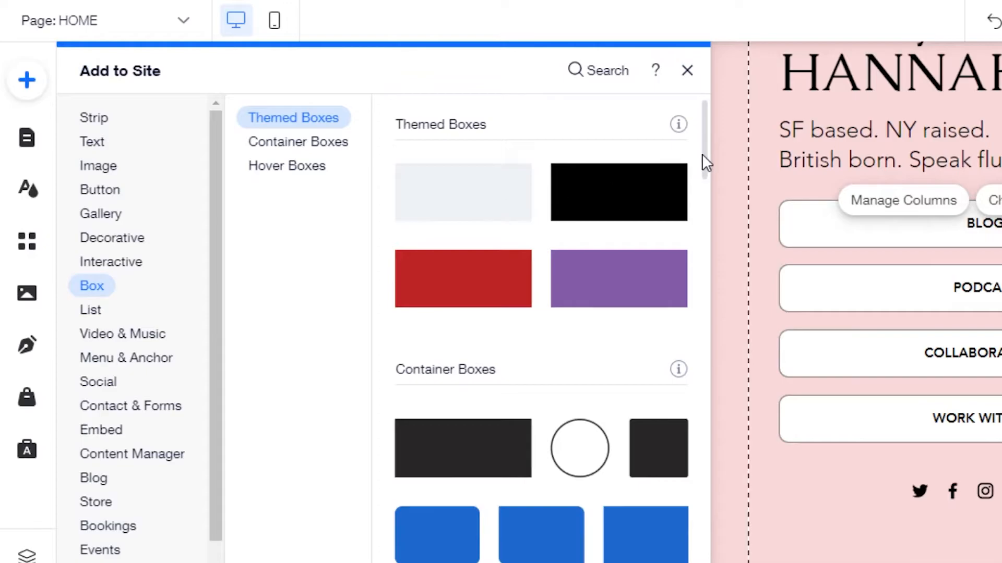
pyautogui.moveTo(705, 136)
pyautogui.mouseDown()
pyautogui.moveTo(709, 212)
pyautogui.moveTo(705, 134)
pyautogui.mouseUp()
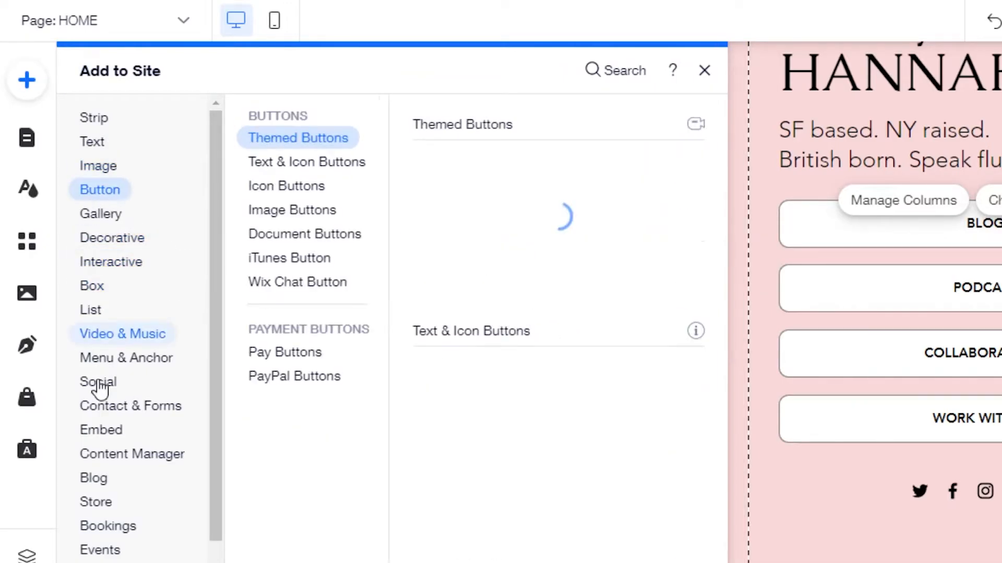
pyautogui.moveTo(98, 384)
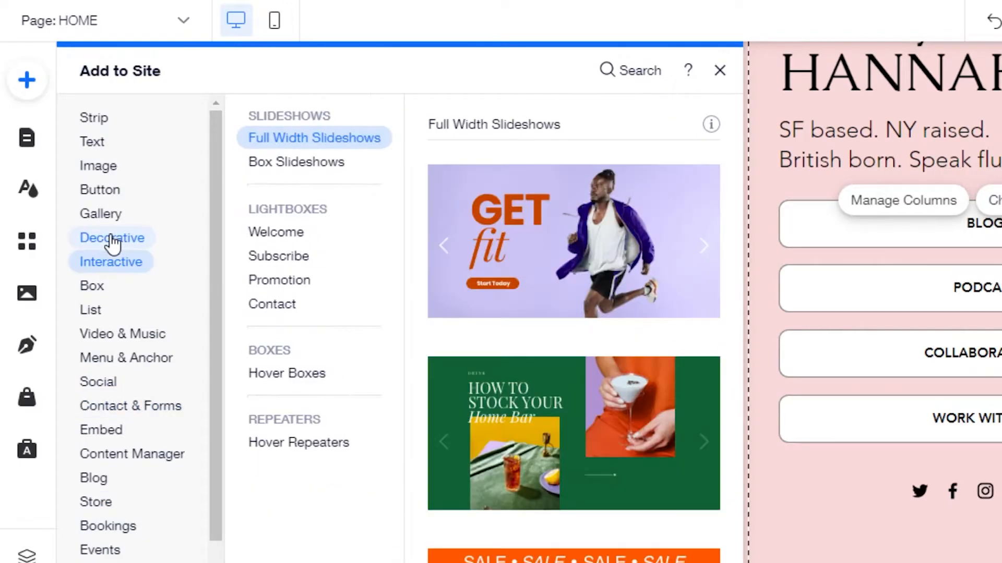
pyautogui.click(287, 234)
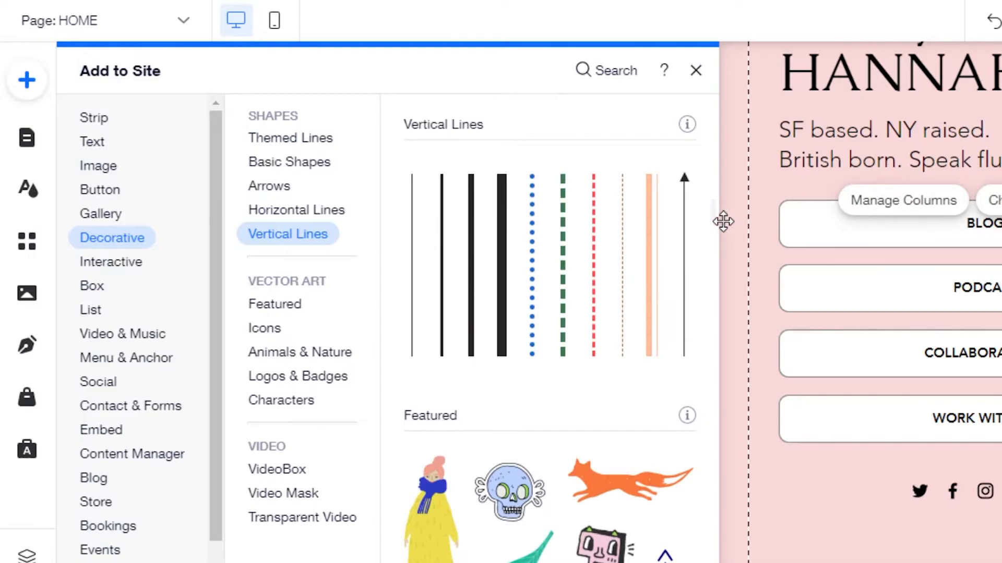
pyautogui.moveTo(712, 192); pyautogui.dragTo(712, 112)
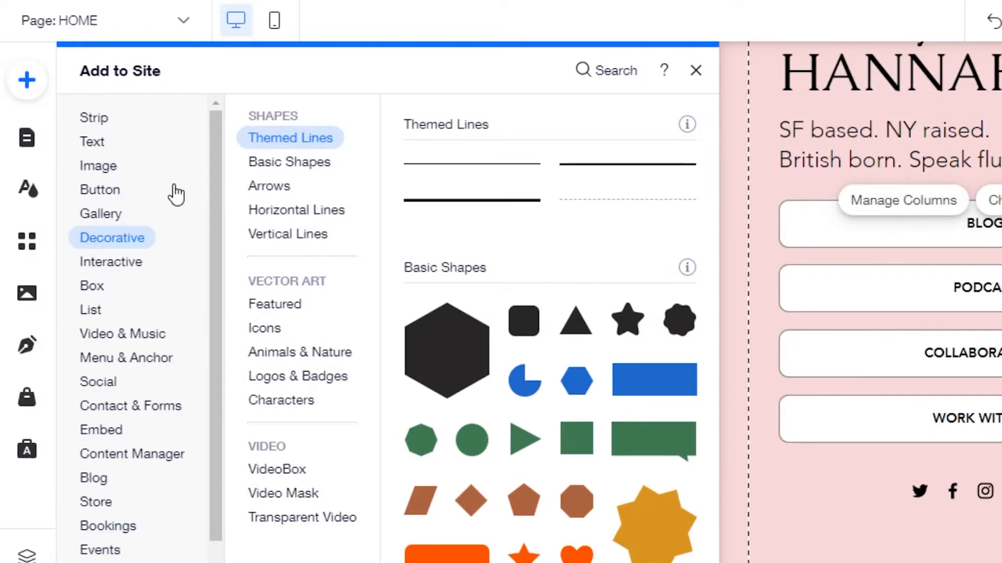
# Drag a paragraph under the portrait and paste 'Hardworking, Teamwork, Positive attitude and pinctual.' into it
pyautogui.click(98, 143)
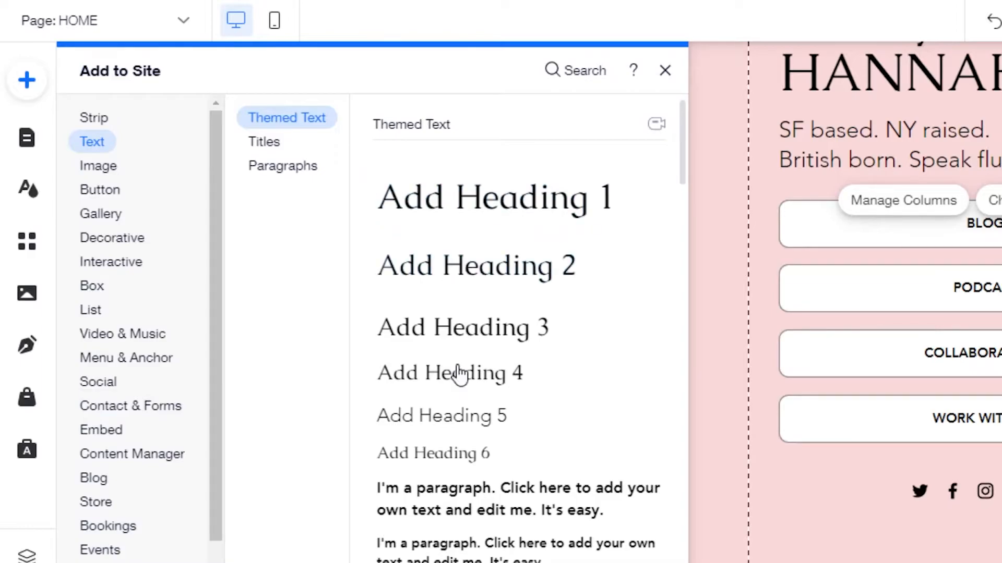
pyautogui.moveTo(491, 502); pyautogui.dragTo(297, 506)
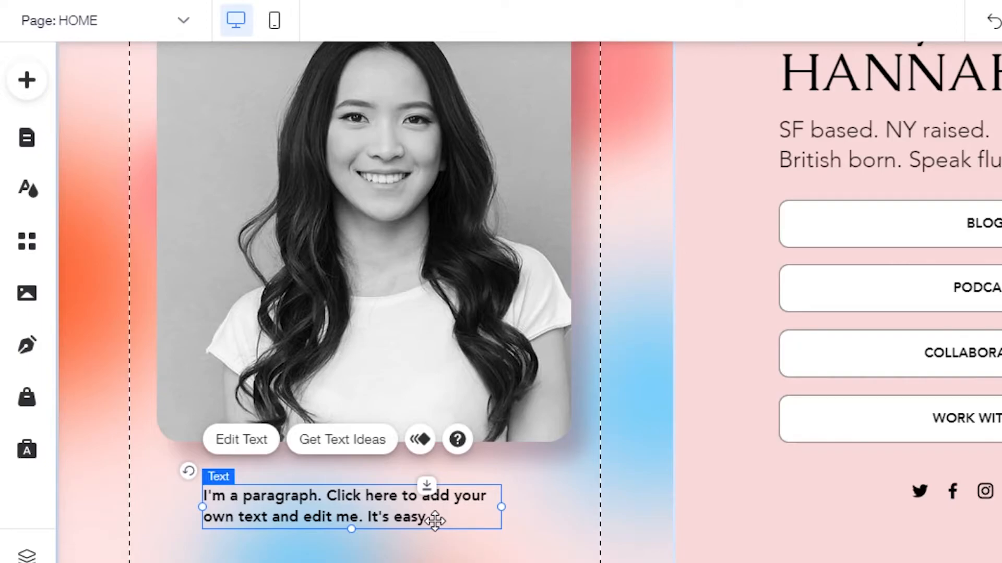
pyautogui.doubleClick(434, 520)
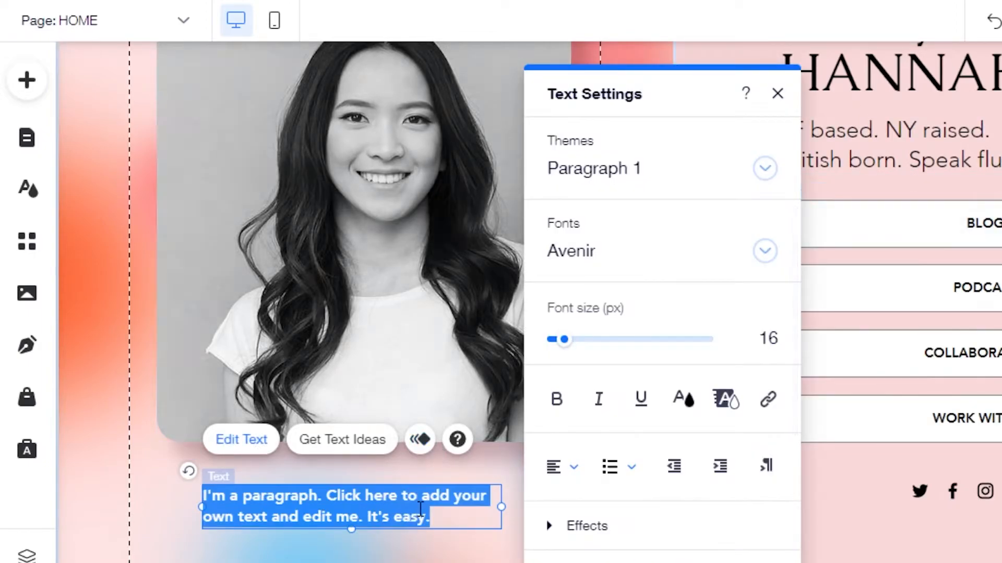
pyautogui.press('BackSpace')
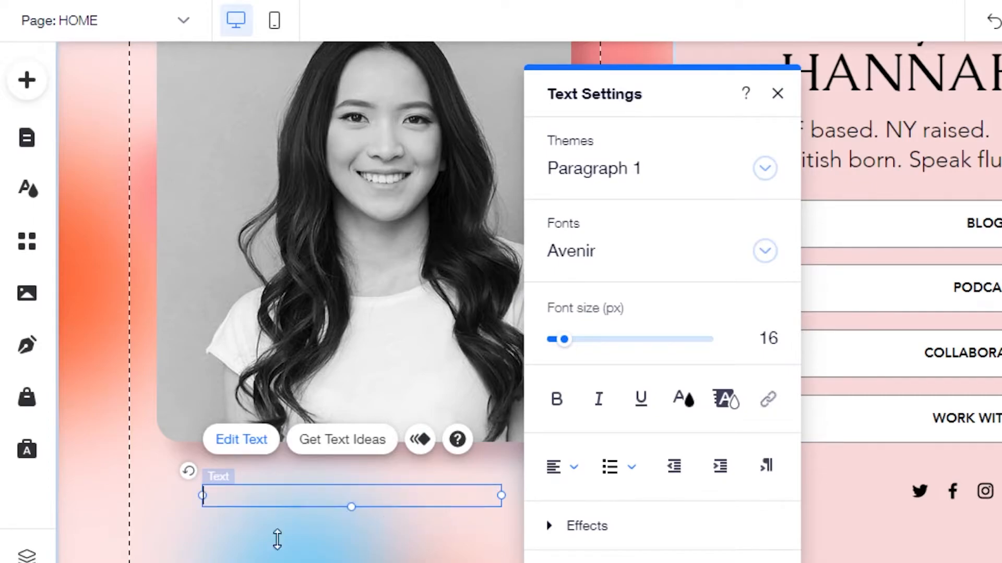
pyautogui.write('Hardworking, Teamwork, Positive attitude and pinctual.')
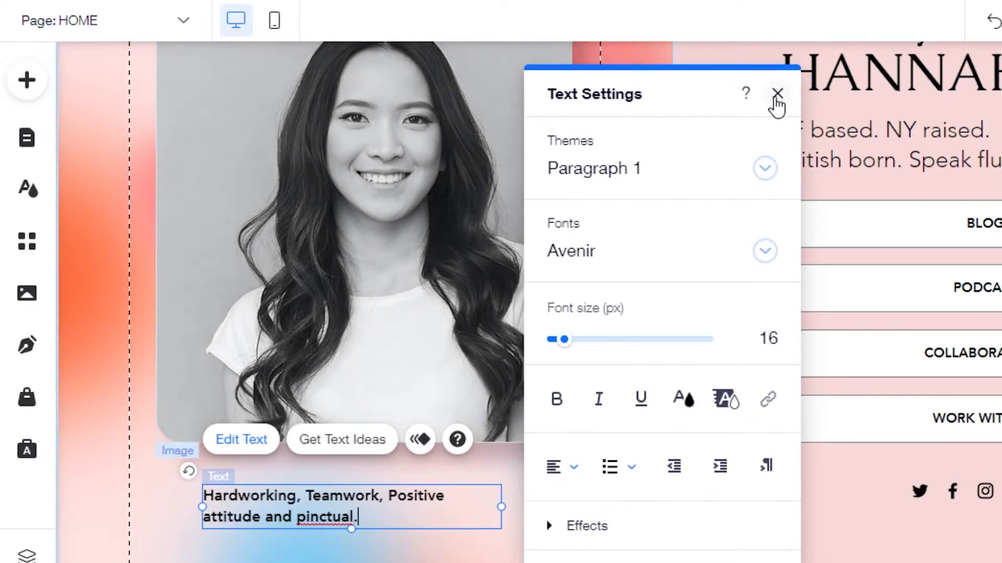
pyautogui.click(776, 95)
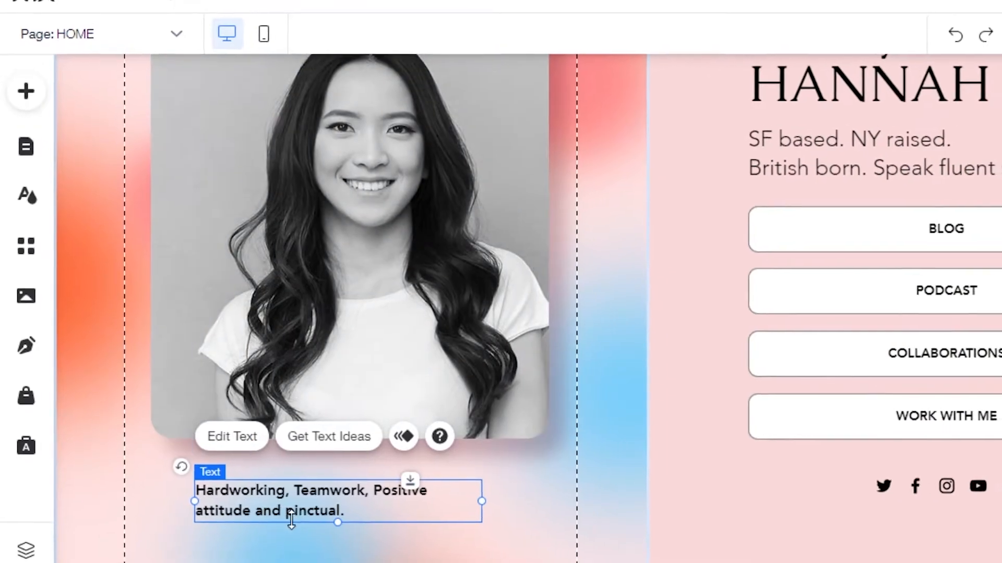
pyautogui.scroll(3, 475, 302)
pyautogui.scroll(-3, 476, 301)
pyautogui.scroll(1, 476, 301)
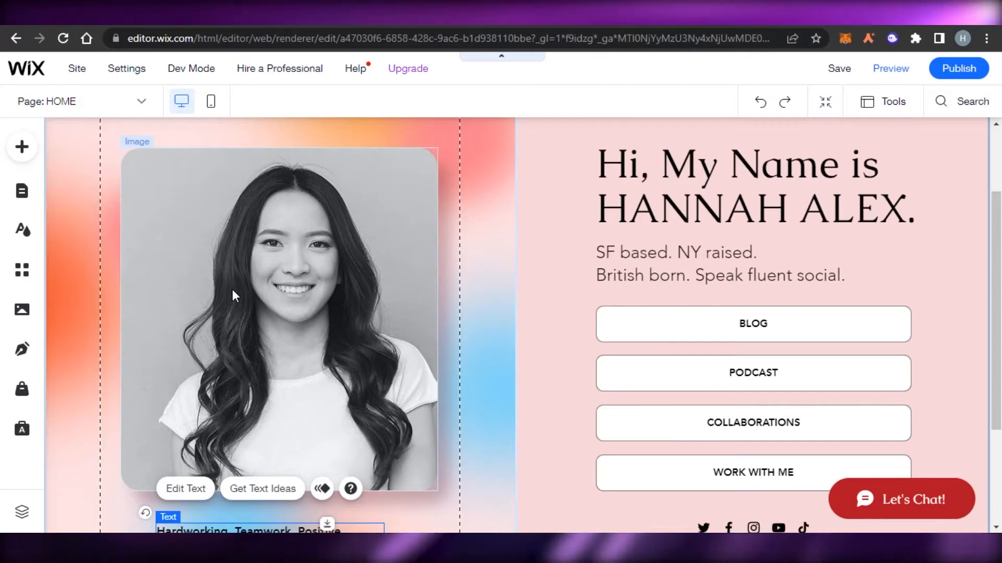
pyautogui.scroll(2, 755, 233)
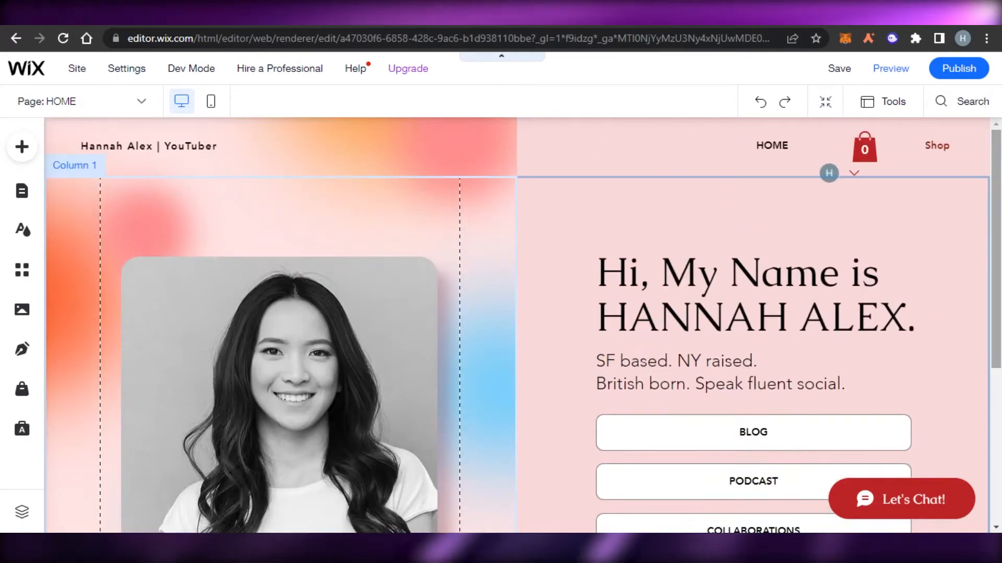
pyautogui.scroll(-5, 997, 180)
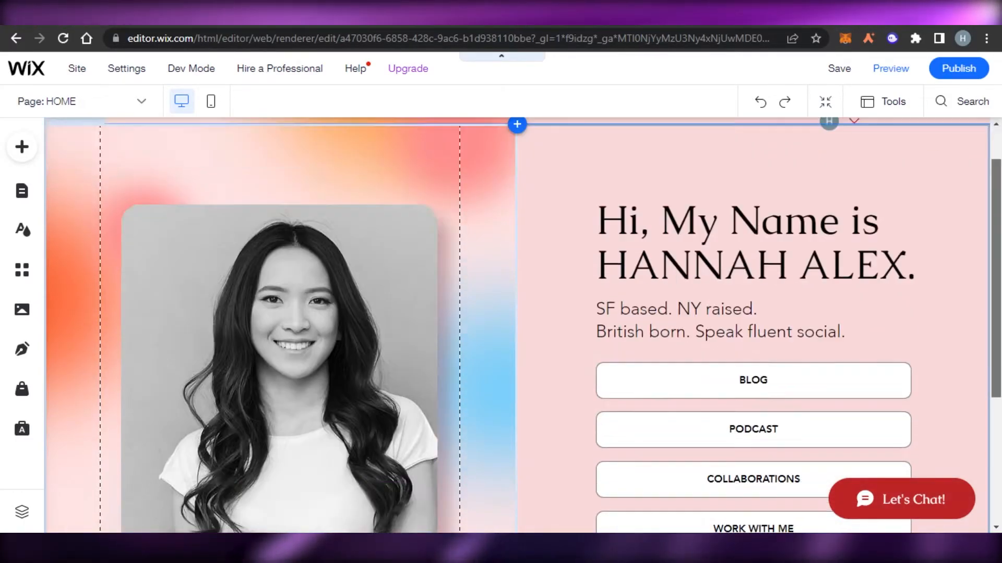
pyautogui.scroll(3, 997, 180)
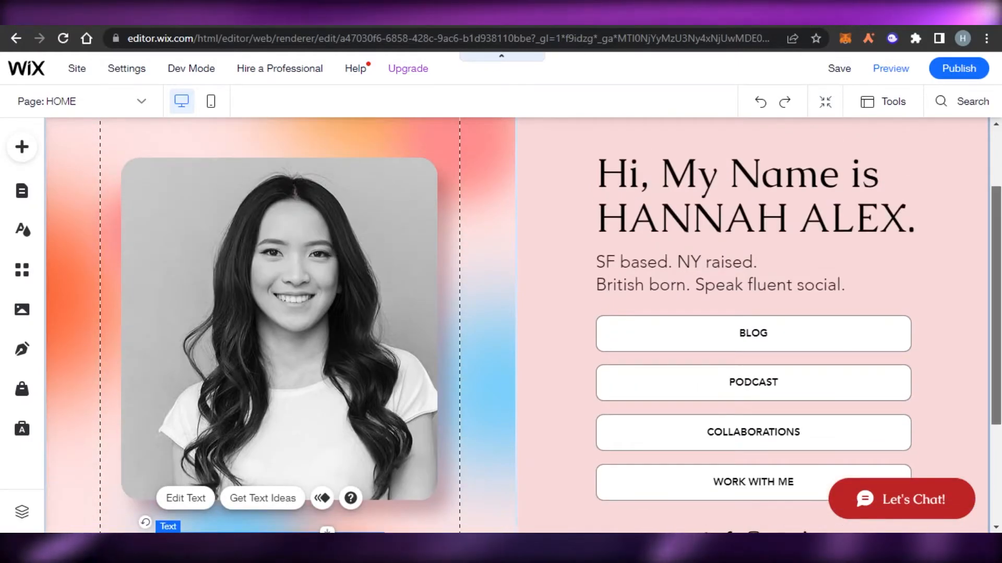
pyautogui.scroll(2, 574, 209)
pyautogui.click(584, 133)
pyautogui.click(925, 249)
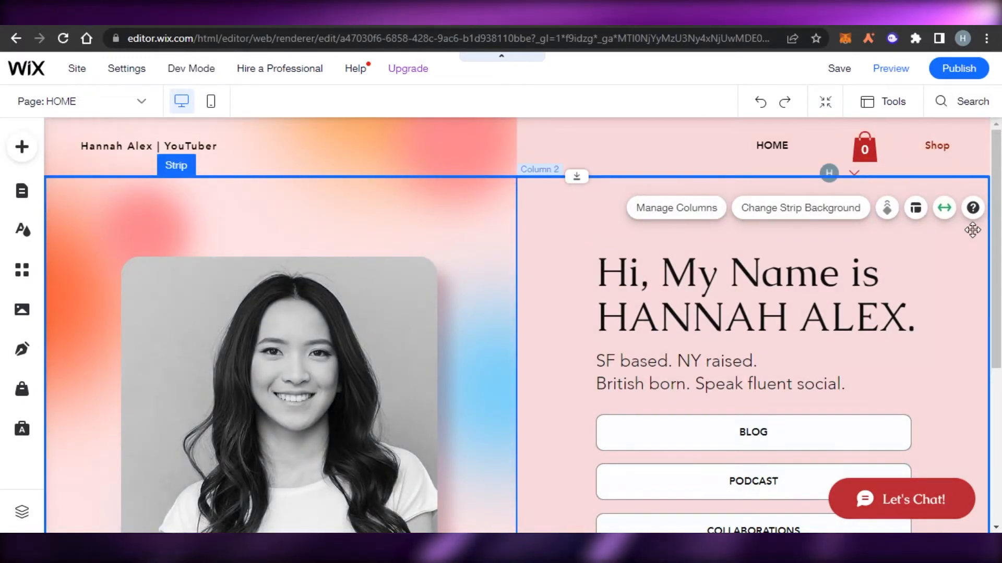
pyautogui.scroll(-1, 742, 219)
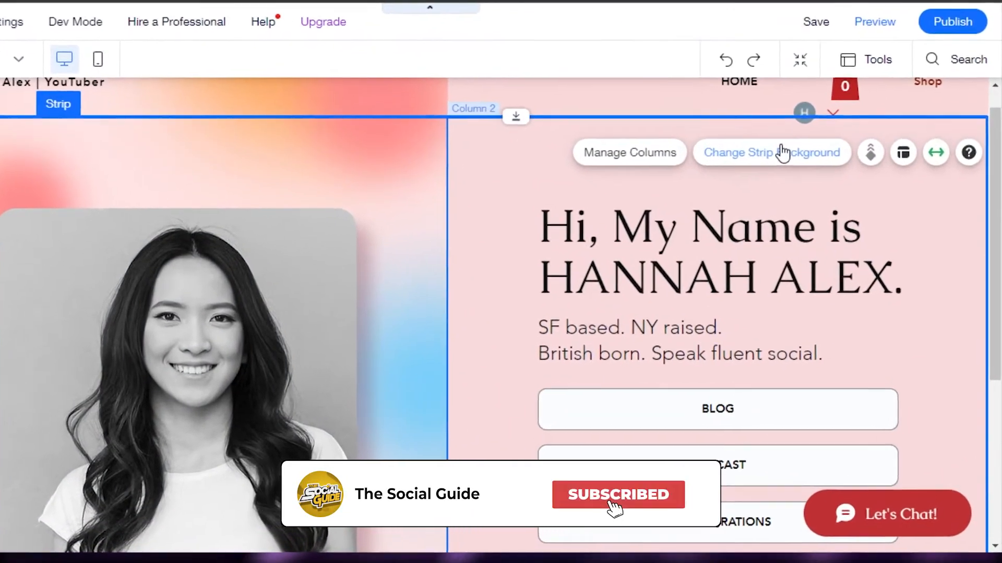
# Change the hero strip background from the gradient to the light grey #E8E6E6 colour
pyautogui.click(742, 182)
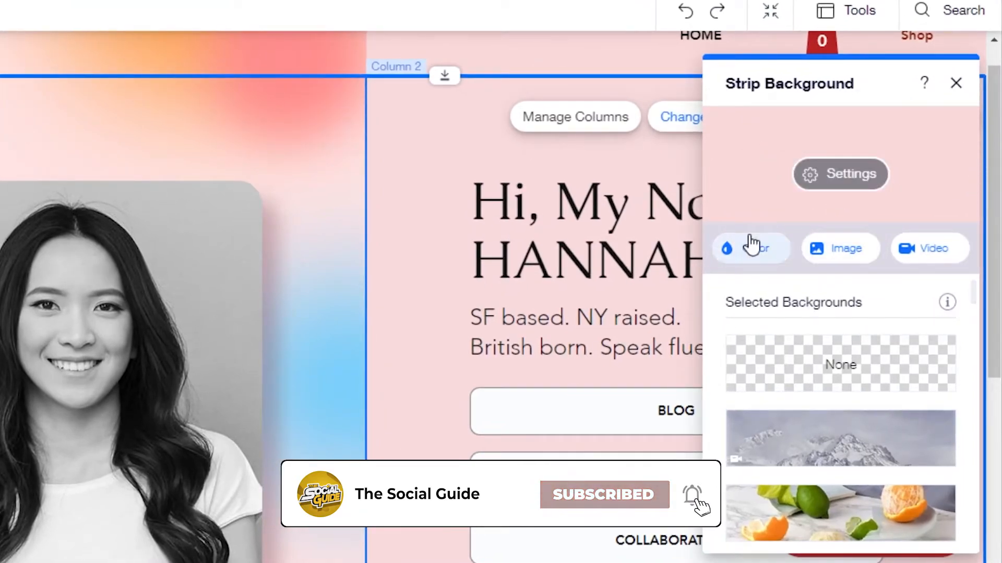
pyautogui.click(745, 255)
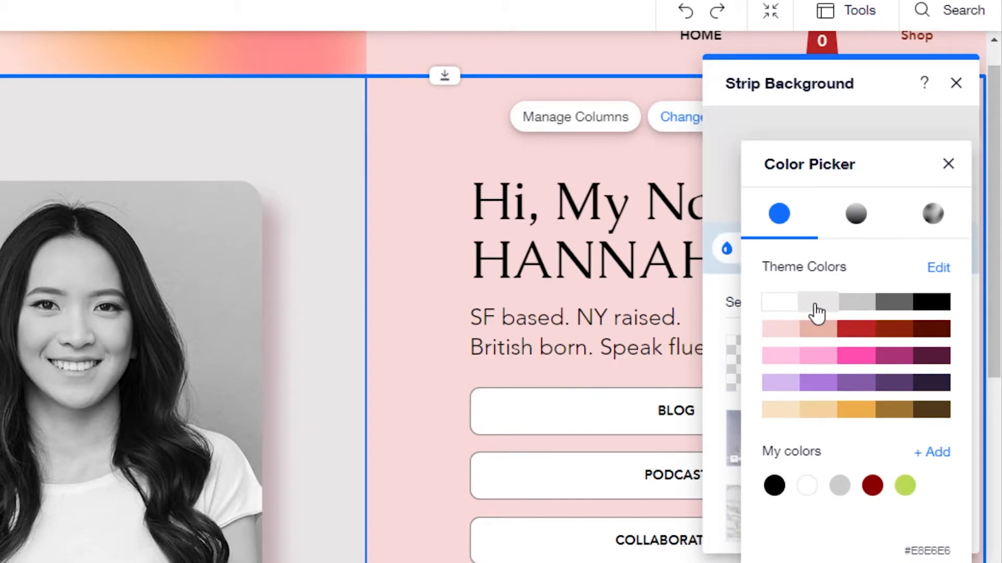
pyautogui.click(711, 252)
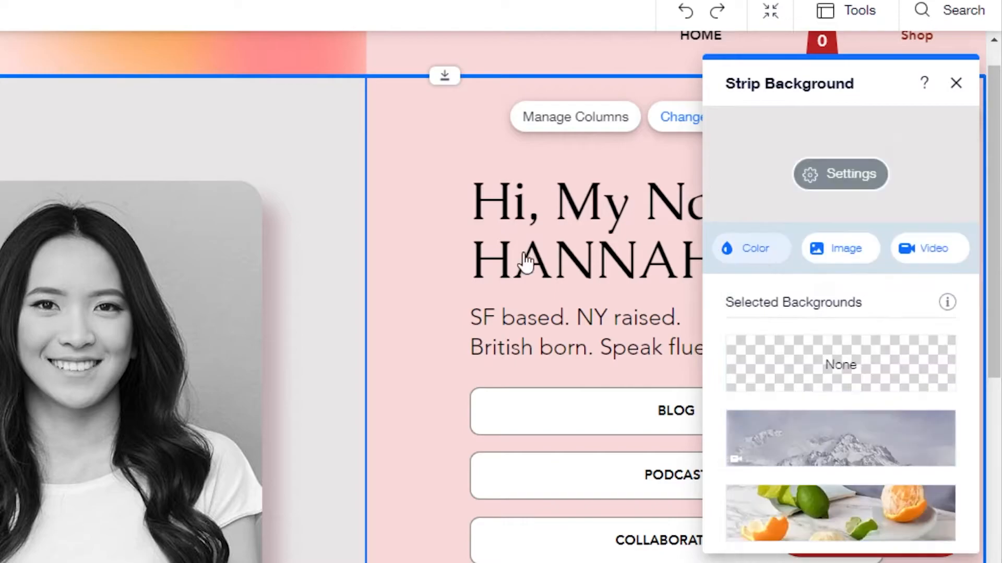
# Change the right hero column's pink background to the light grey #C7C7C7 theme swatch
pyautogui.click(400, 112)
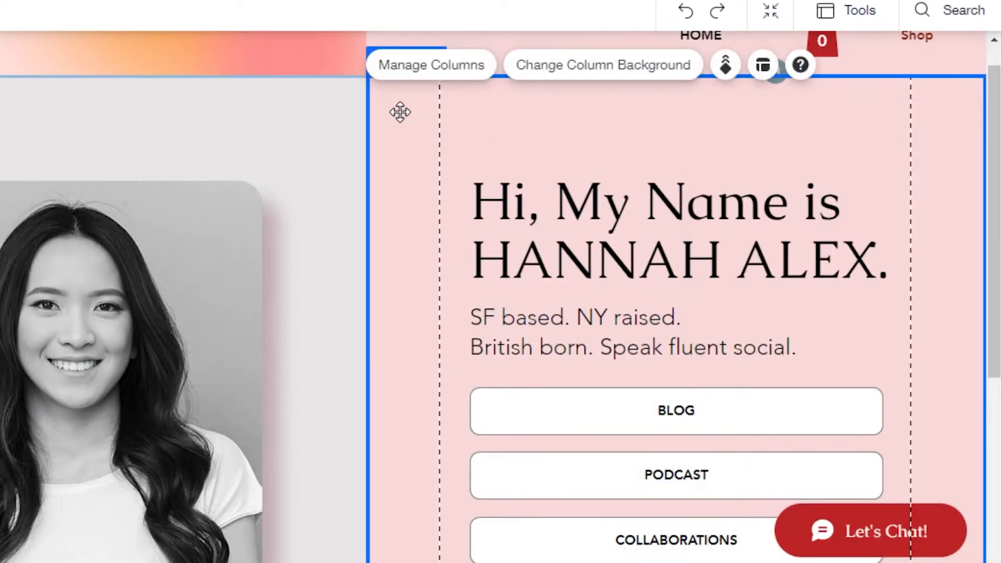
pyautogui.click(567, 65)
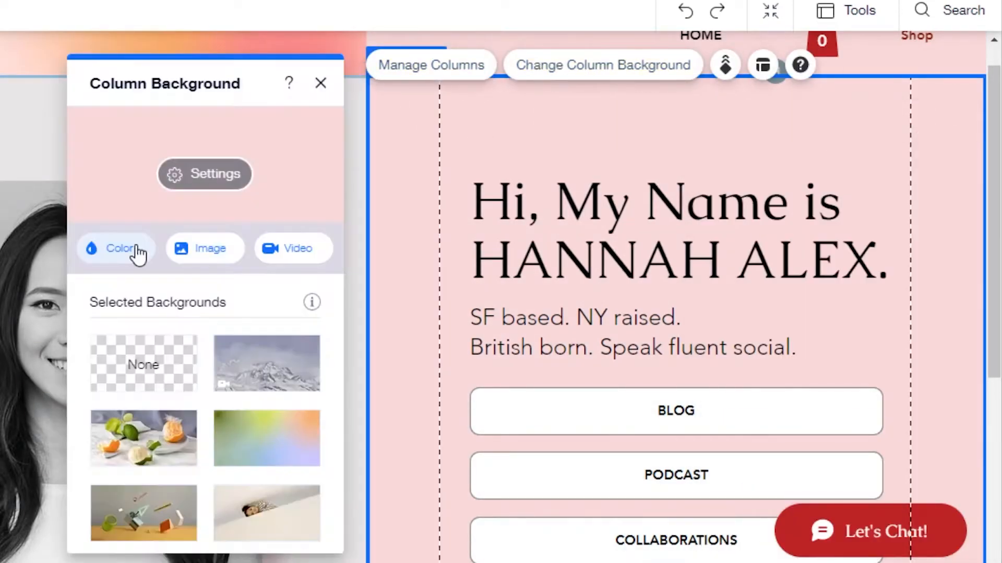
pyautogui.click(135, 249)
pyautogui.click(283, 304)
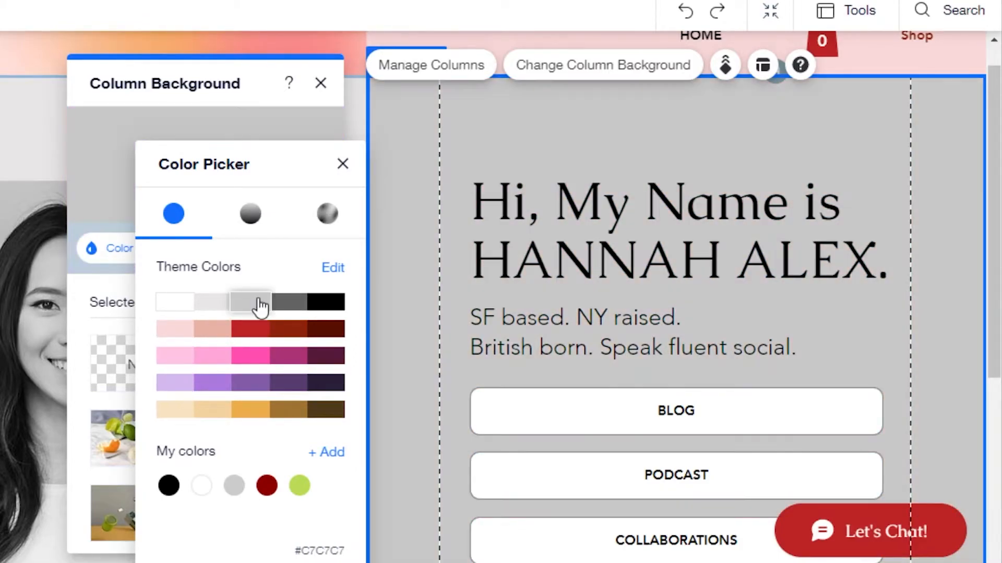
pyautogui.click(255, 302)
pyautogui.click(954, 170)
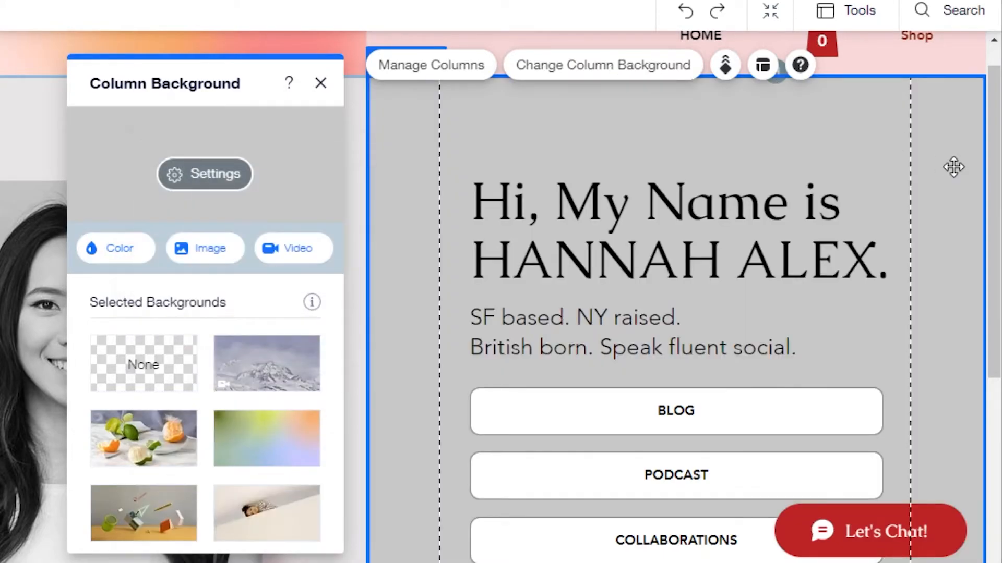
pyautogui.click(320, 83)
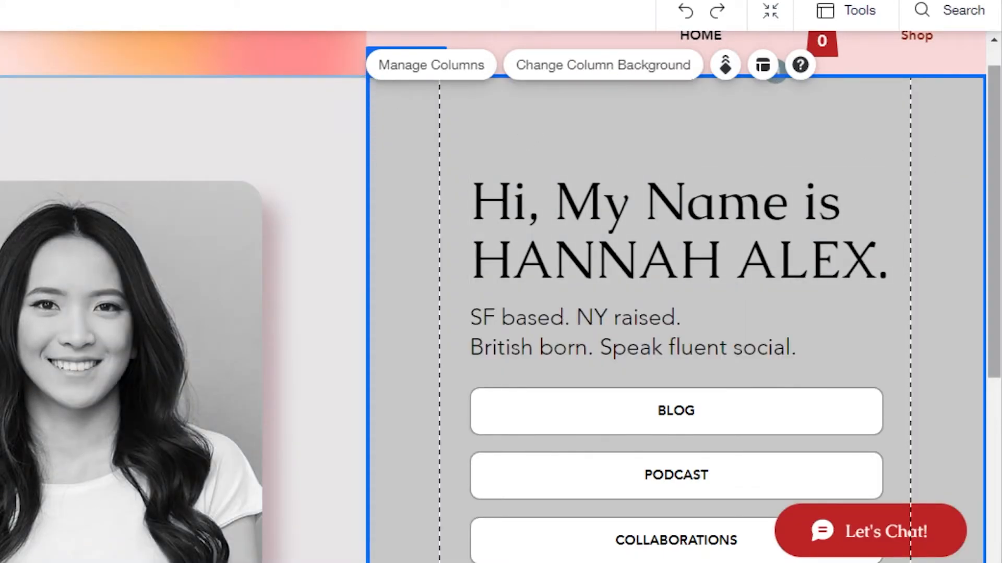
pyautogui.scroll(-5, 501, 298)
pyautogui.scroll(5, 501, 297)
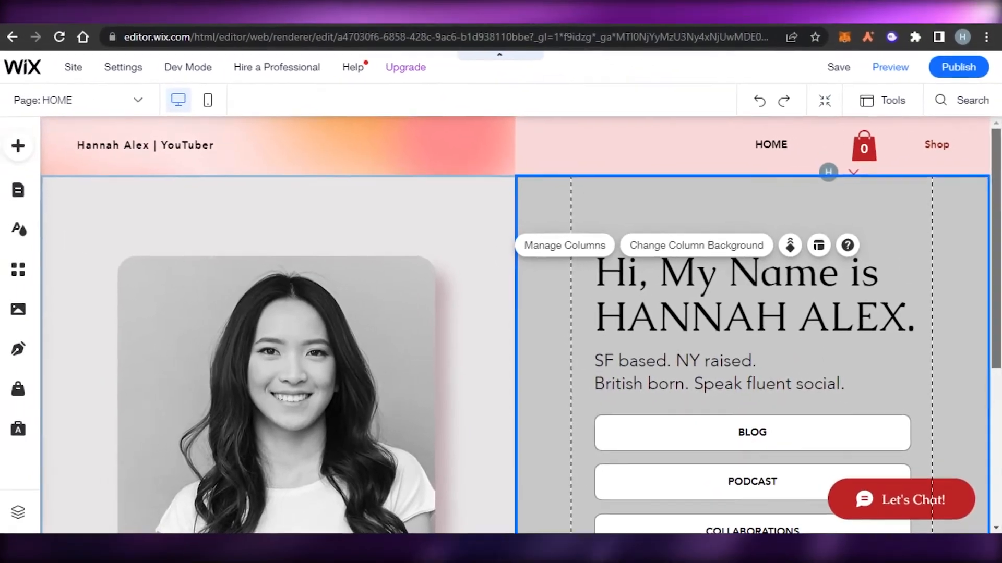
pyautogui.scroll(-3, 225, 348)
pyautogui.scroll(3, 226, 348)
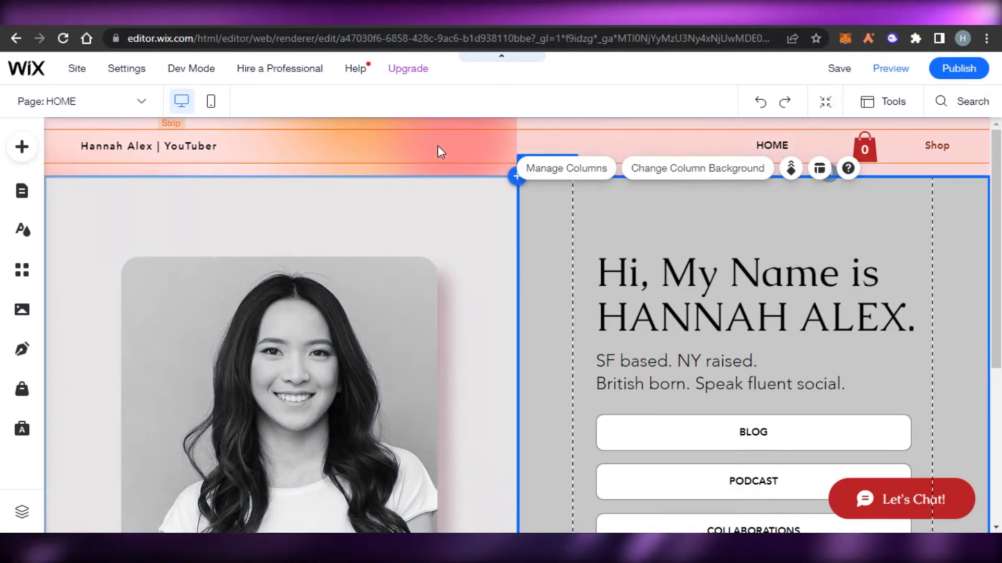
pyautogui.click(416, 125)
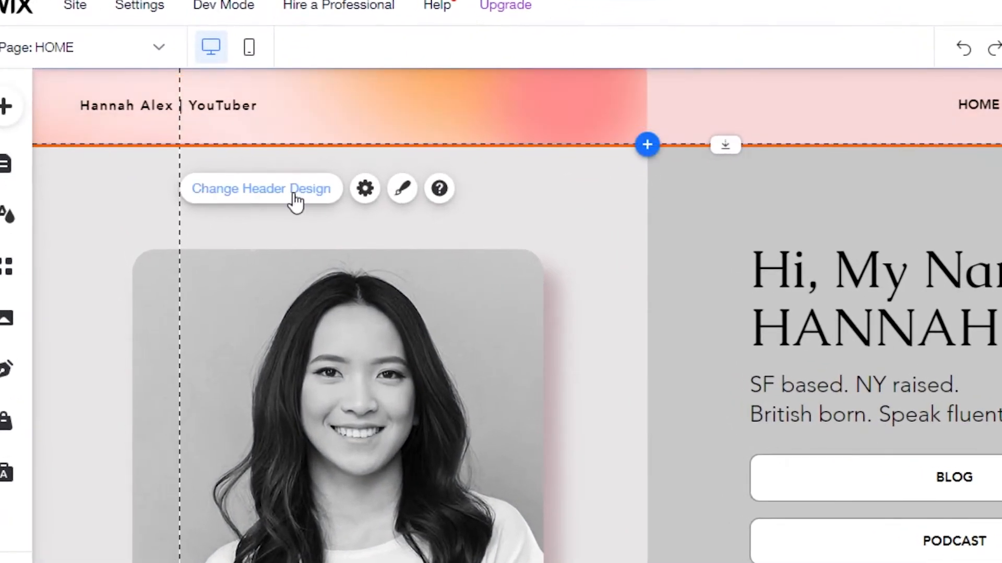
pyautogui.click(403, 189)
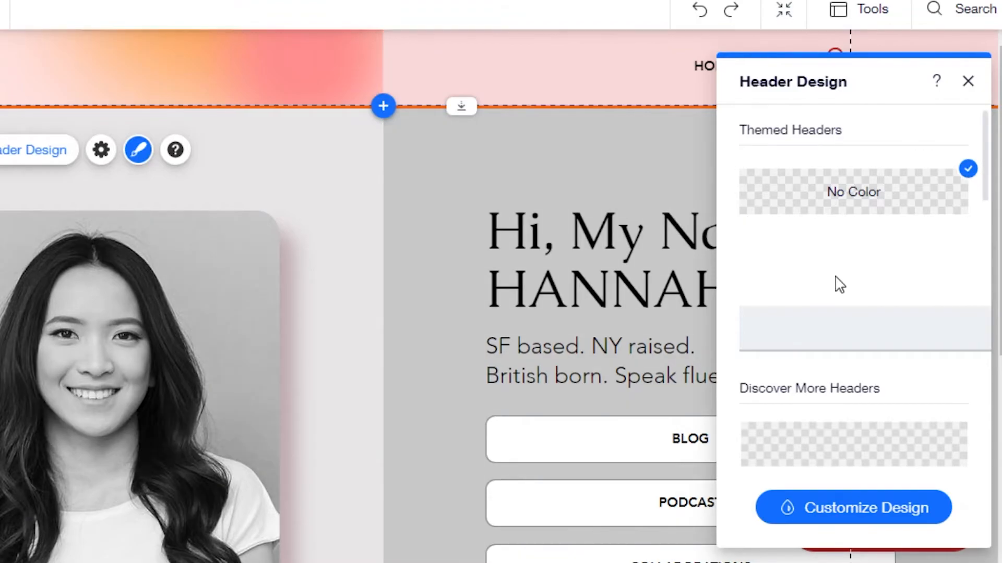
pyautogui.click(967, 81)
pyautogui.scroll(-5, 517, 313)
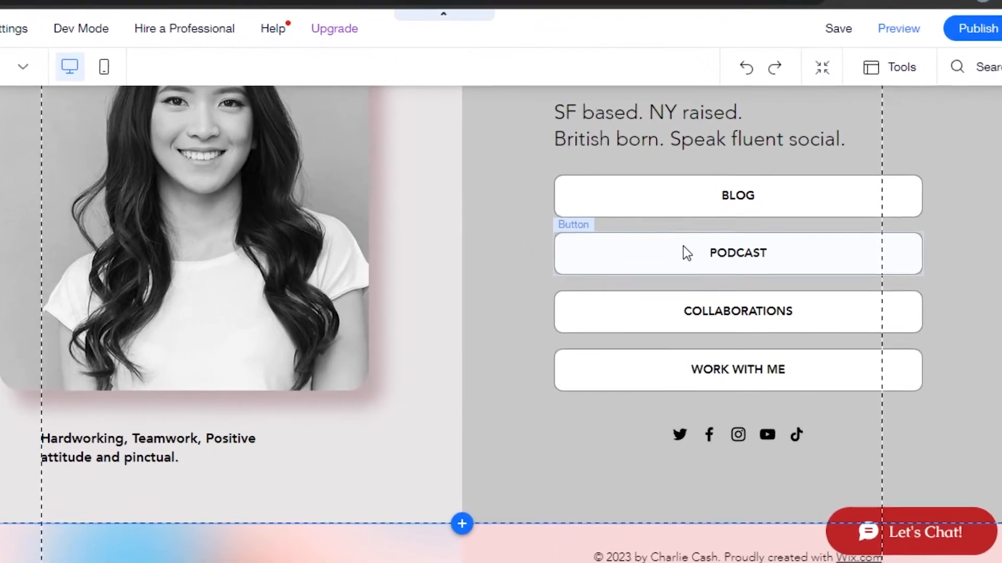
# Relabel the PODCAST button 'Youtube Videos' and cancel the link edit to keep its original address
pyautogui.click(702, 253)
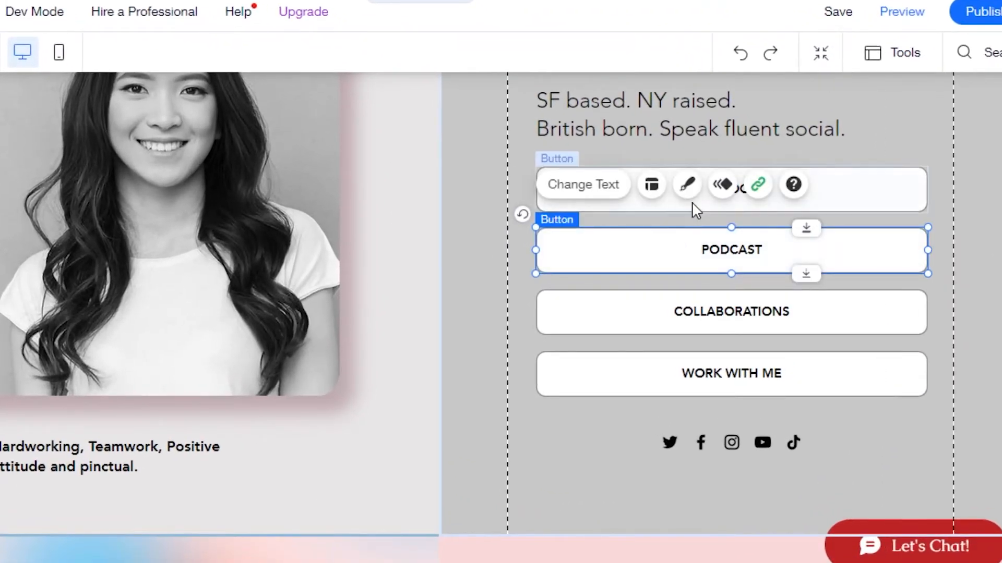
pyautogui.click(604, 194)
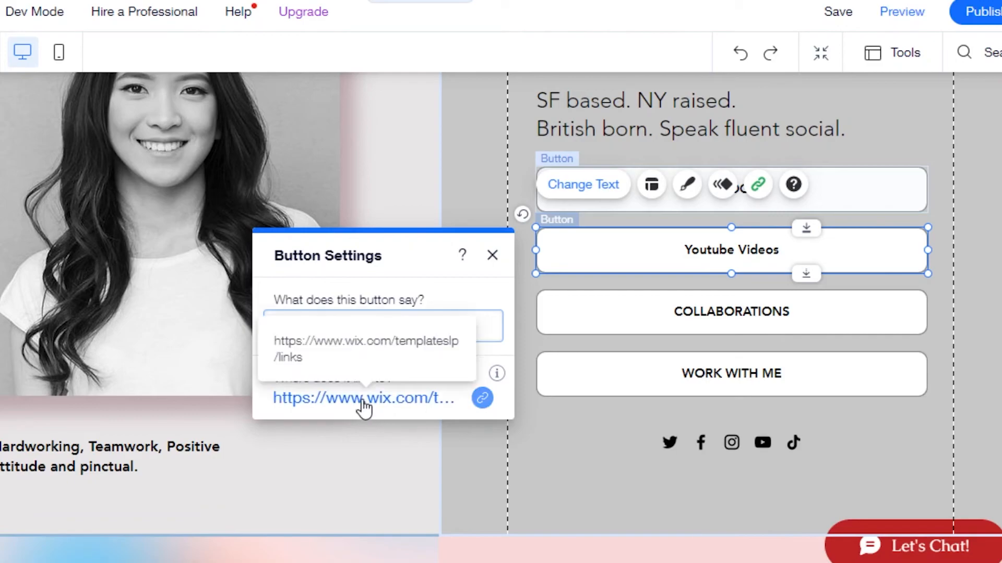
pyautogui.click(387, 412)
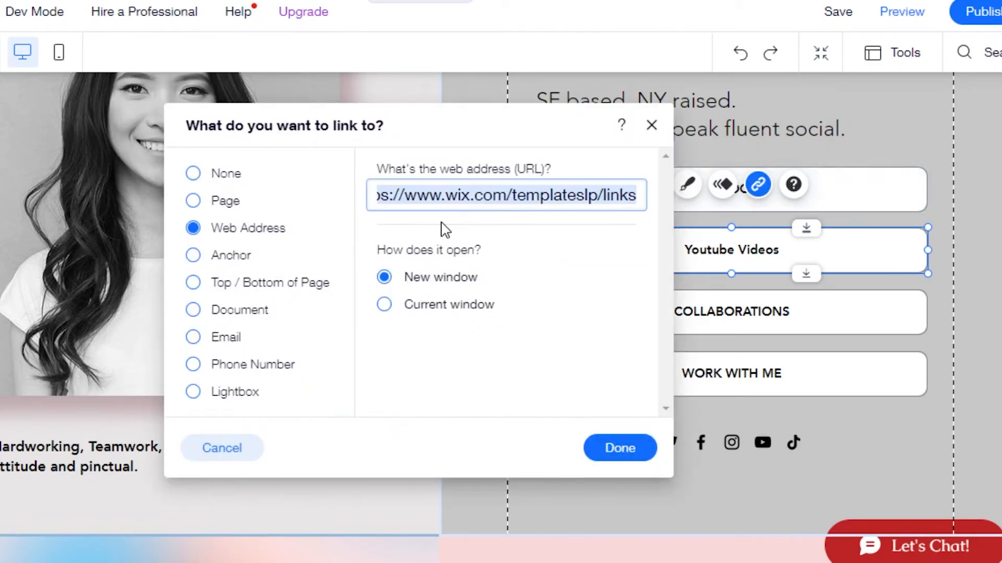
pyautogui.press('BackSpace')
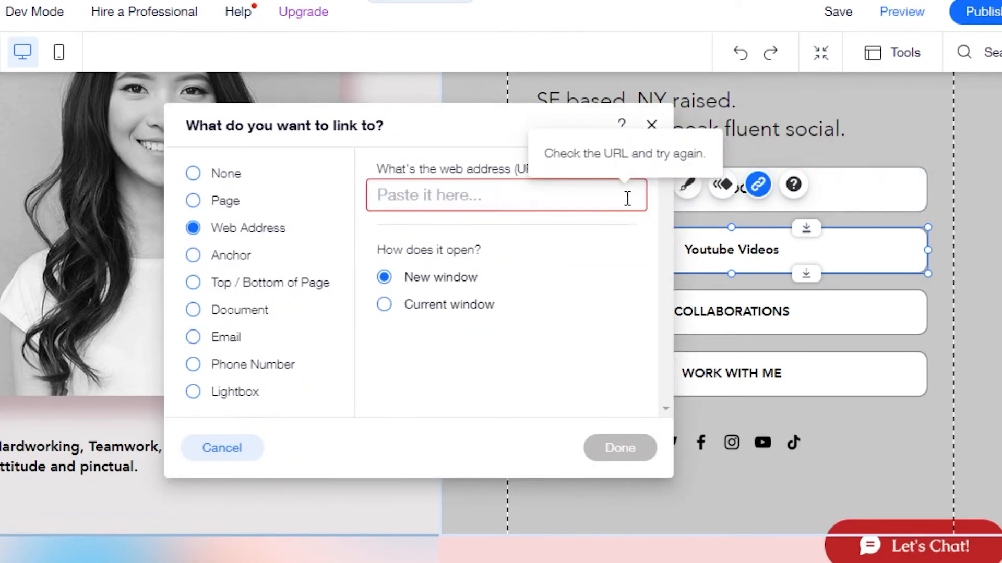
pyautogui.rightClick(462, 193)
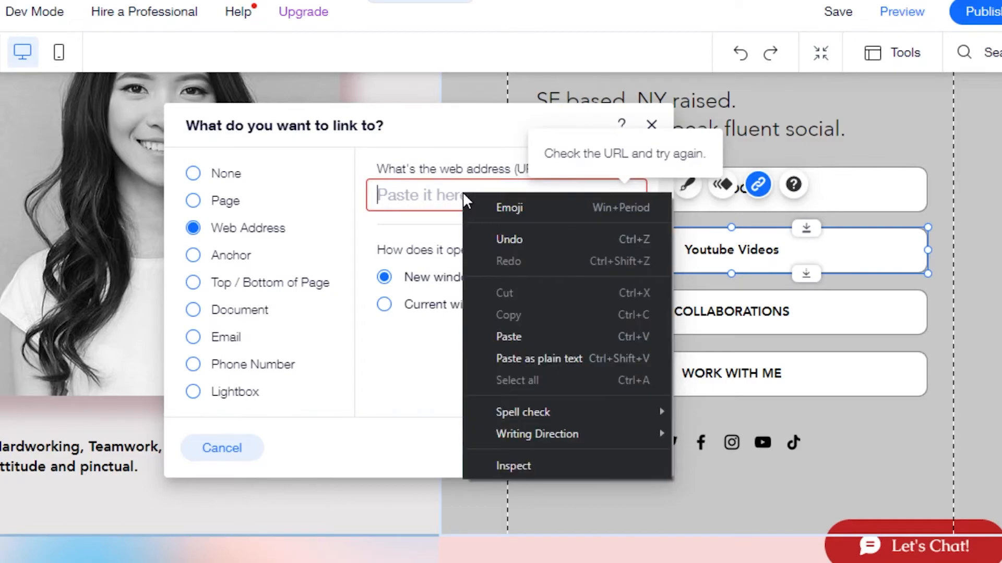
pyautogui.click(547, 337)
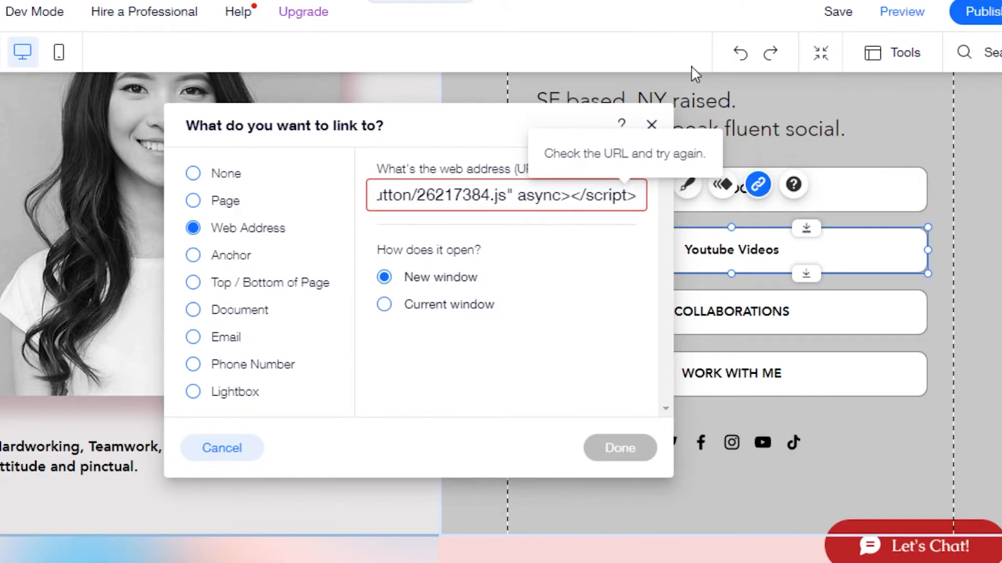
pyautogui.click(651, 125)
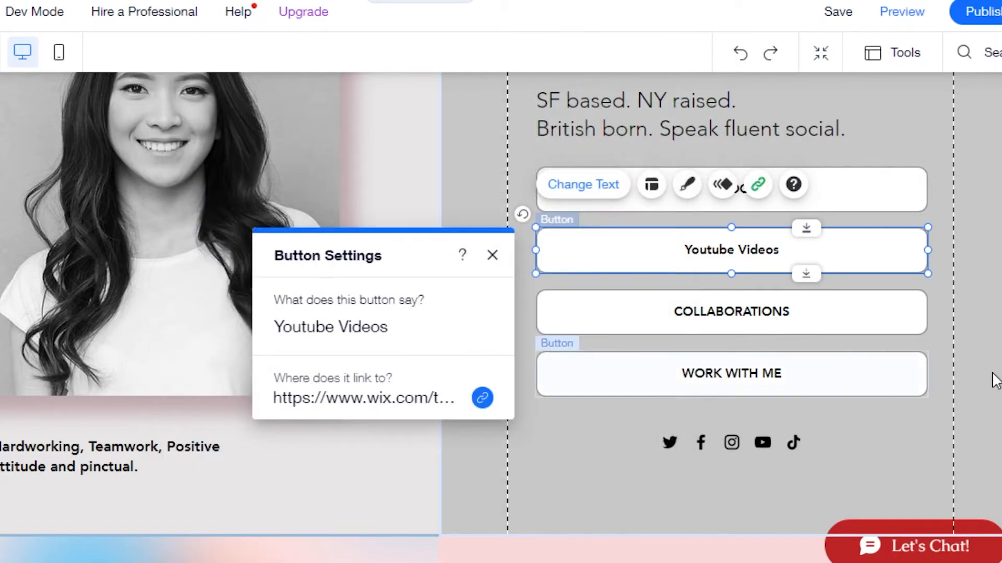
# Select the row of social media icons on the page
pyautogui.scroll(-1, 991, 380)
pyautogui.scroll(4, 992, 380)
pyautogui.scroll(-4, 991, 379)
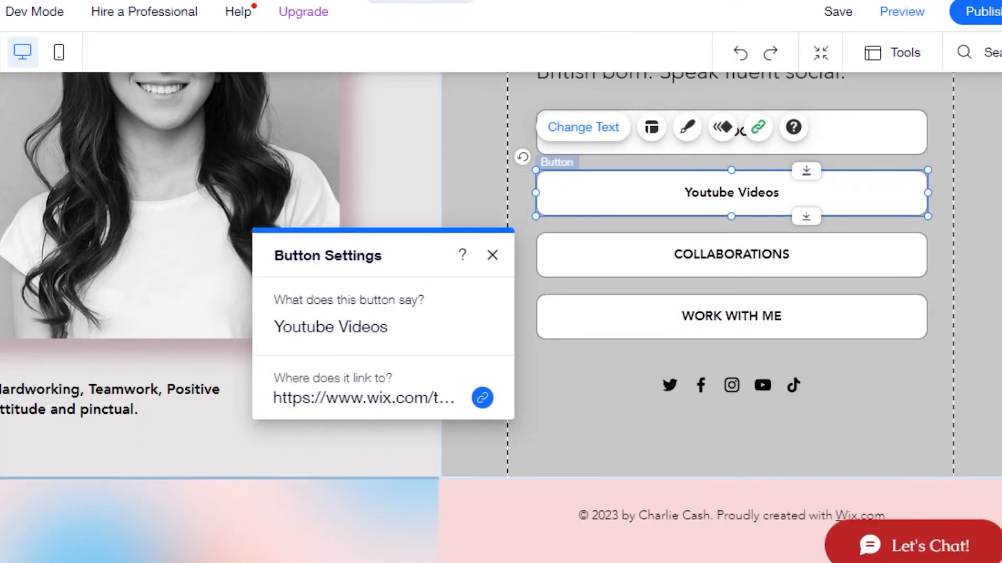
pyautogui.click(697, 391)
# Remove TikTok and check Twitter's link in the social links editor, then discard those changes
pyautogui.click(718, 336)
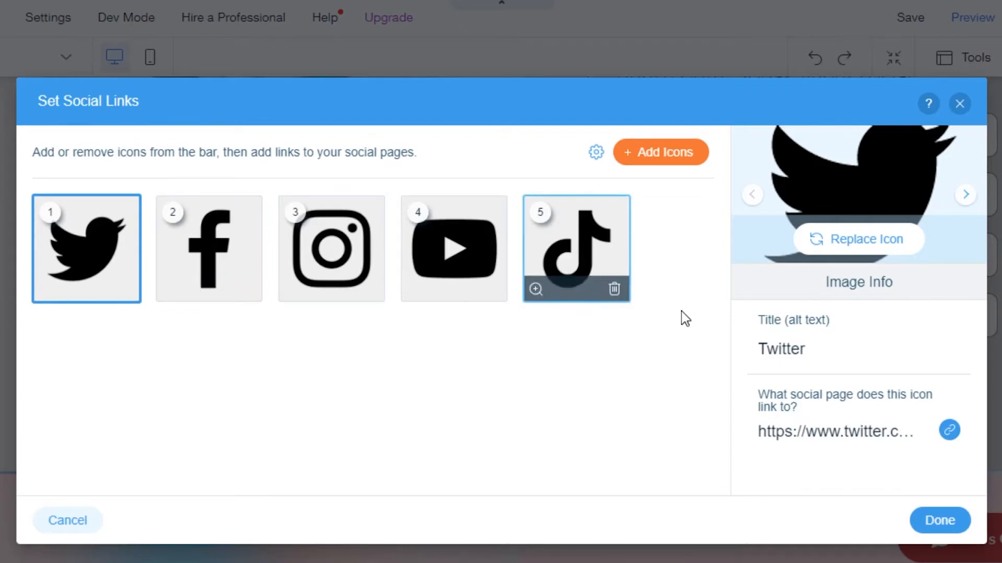
pyautogui.click(615, 288)
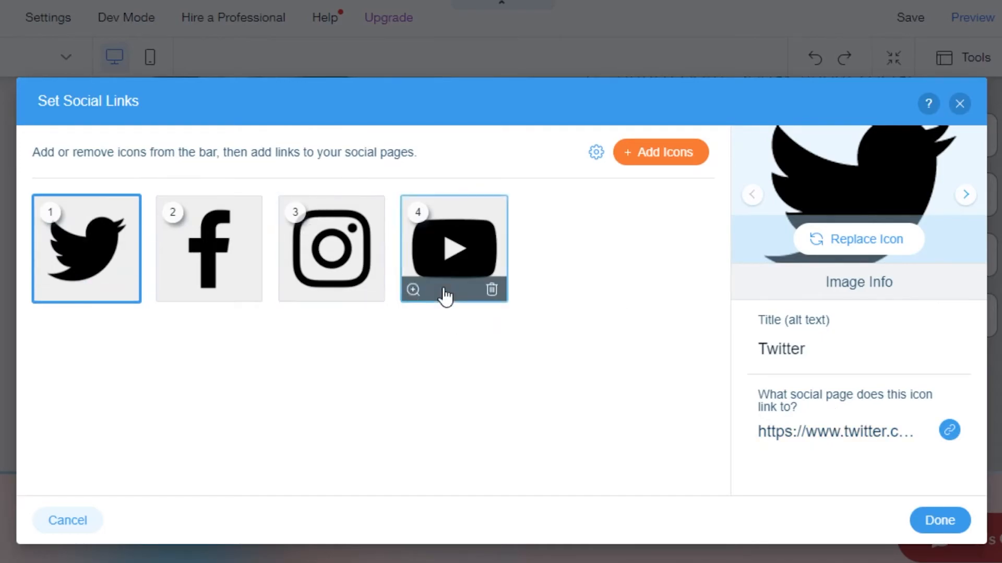
pyautogui.click(891, 438)
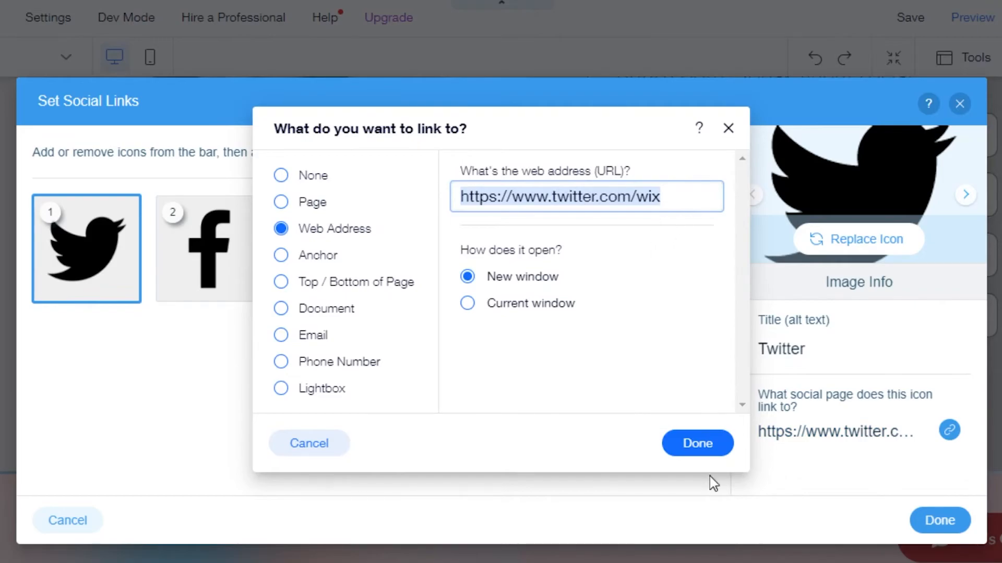
pyautogui.click(698, 442)
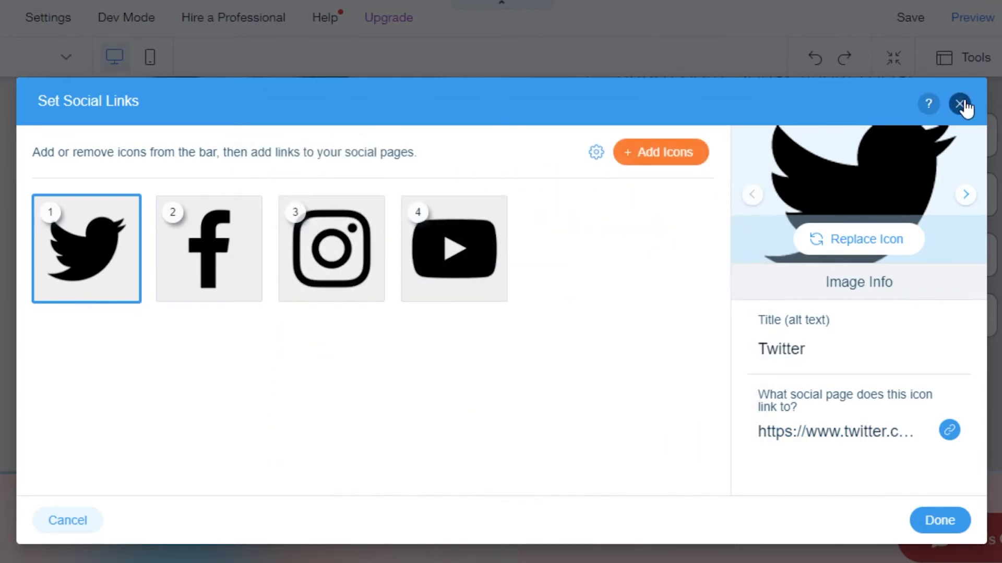
pyautogui.click(960, 104)
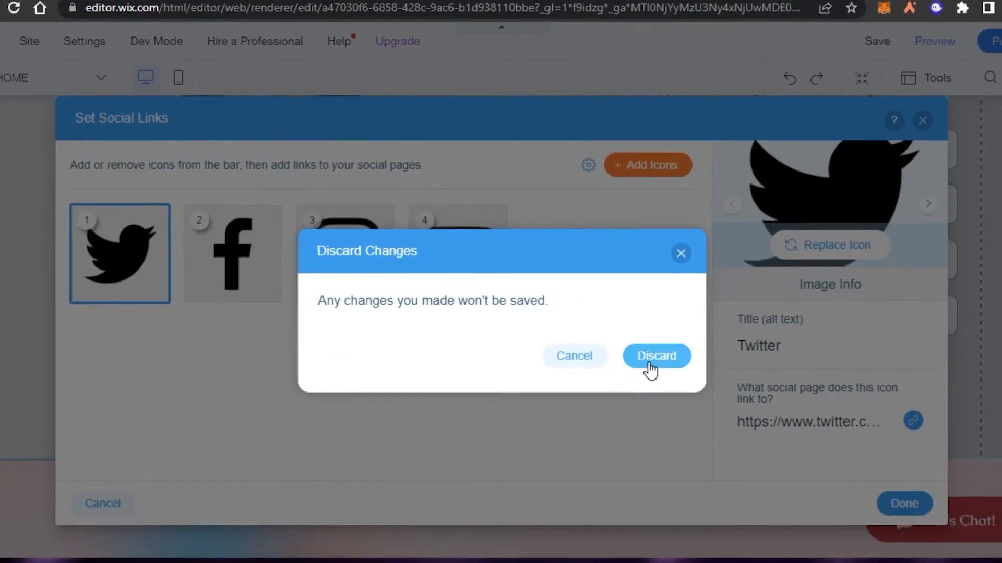
pyautogui.click(669, 359)
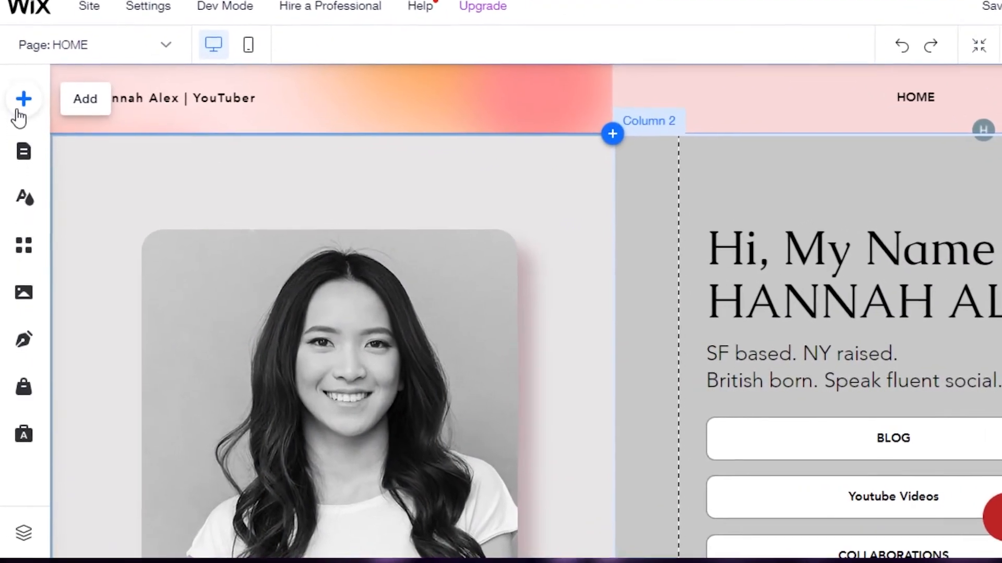
# Drag a Pro Galleries Grid gallery into a new strip below the profile section
pyautogui.click(21, 87)
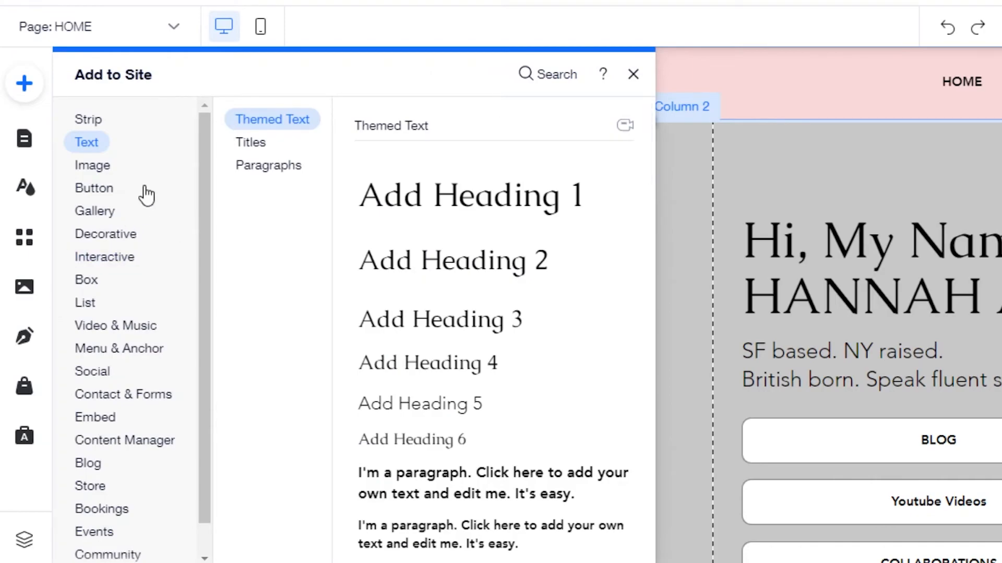
pyautogui.click(108, 213)
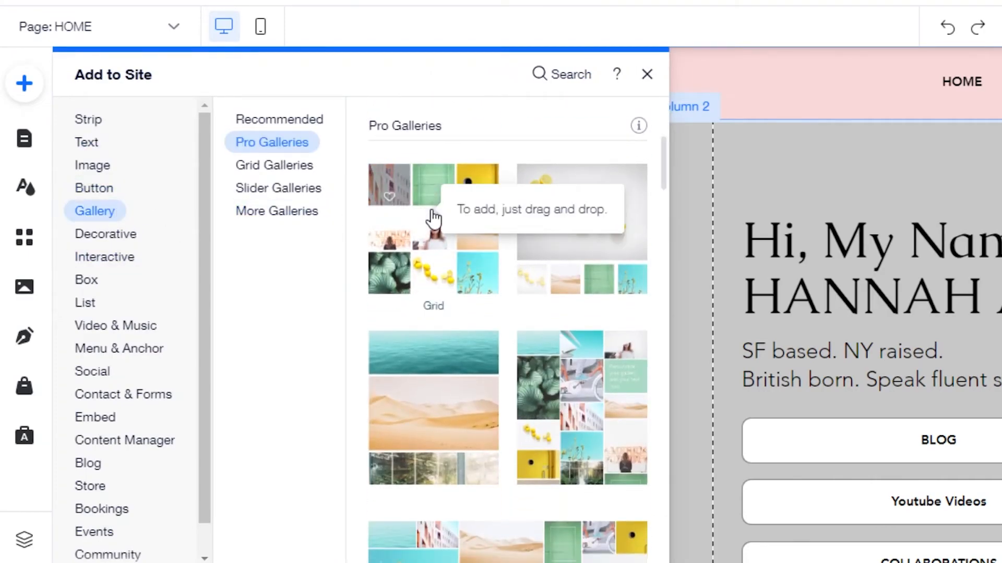
pyautogui.moveTo(663, 170); pyautogui.dragTo(663, 241)
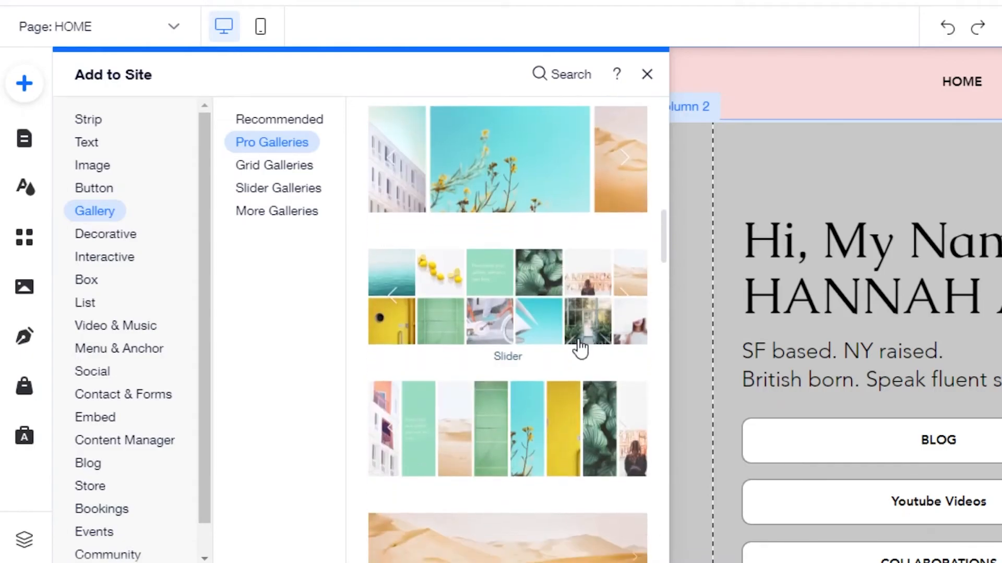
pyautogui.scroll(5, 521, 391)
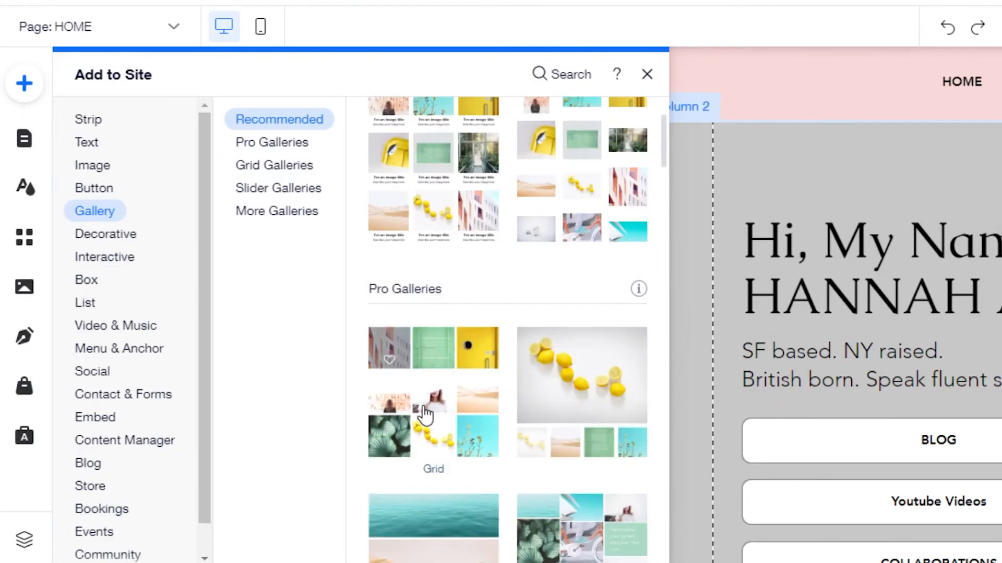
pyautogui.moveTo(454, 398); pyautogui.dragTo(564, 517)
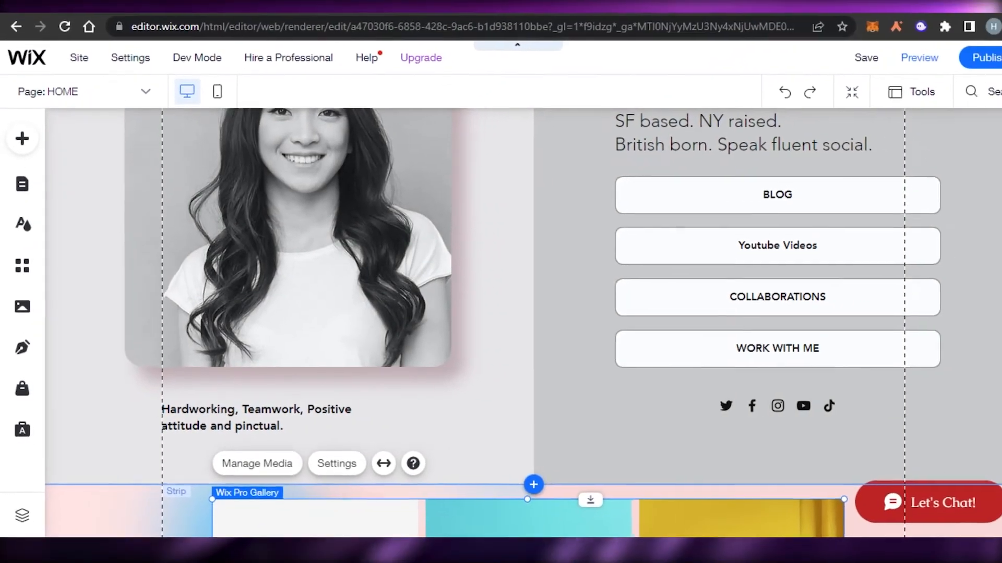
pyautogui.click(997, 245)
pyautogui.moveTo(997, 246); pyautogui.dragTo(997, 372)
pyautogui.click(117, 264)
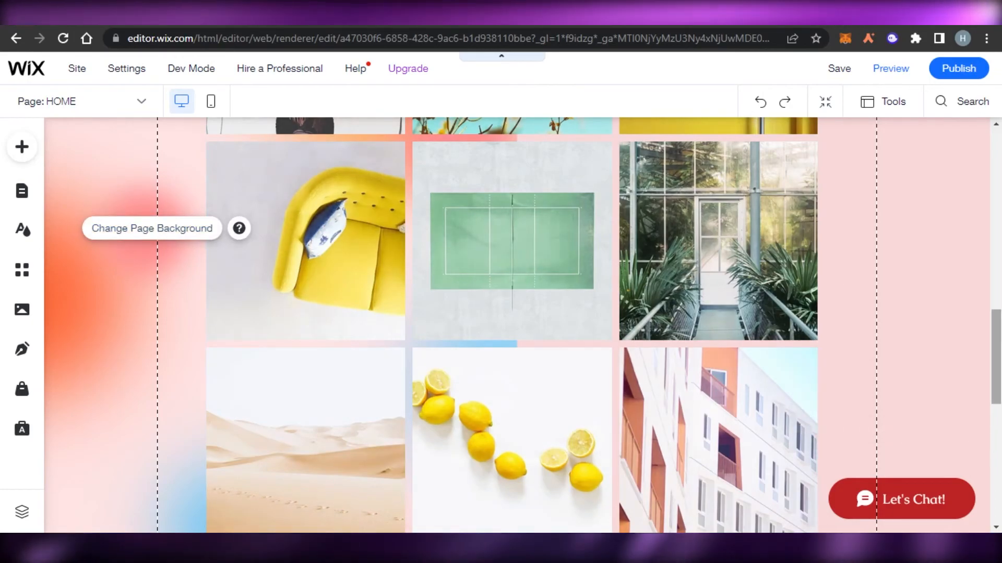
pyautogui.scroll(15, 786, 278)
pyautogui.scroll(-20, 521, 324)
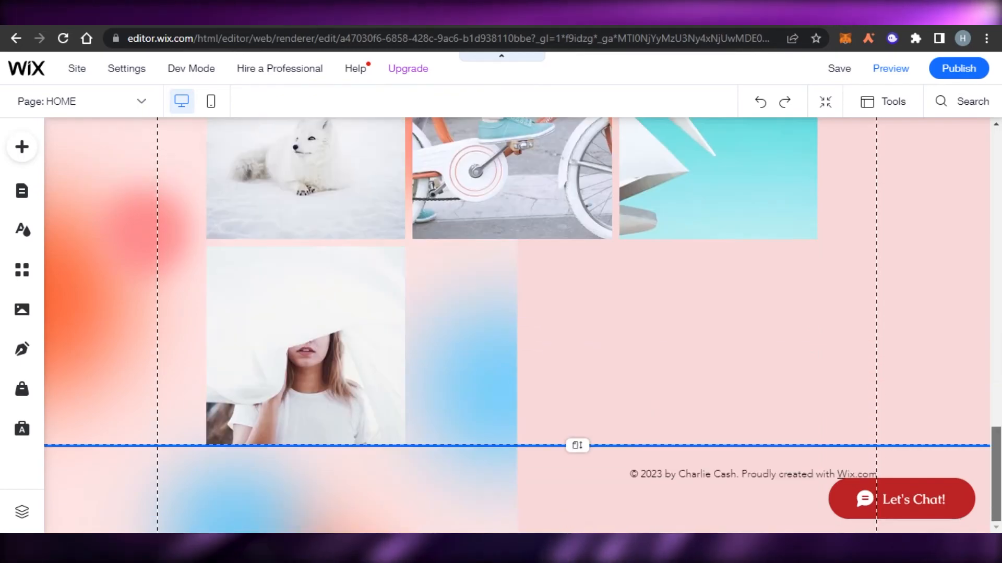
pyautogui.scroll(10, 512, 323)
pyautogui.scroll(3, 511, 324)
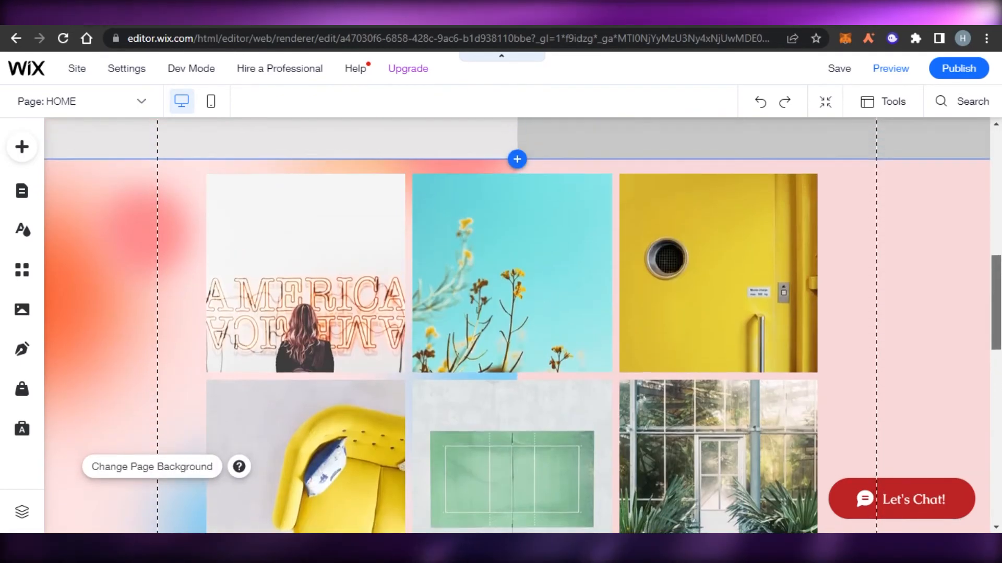
pyautogui.scroll(-3, 511, 323)
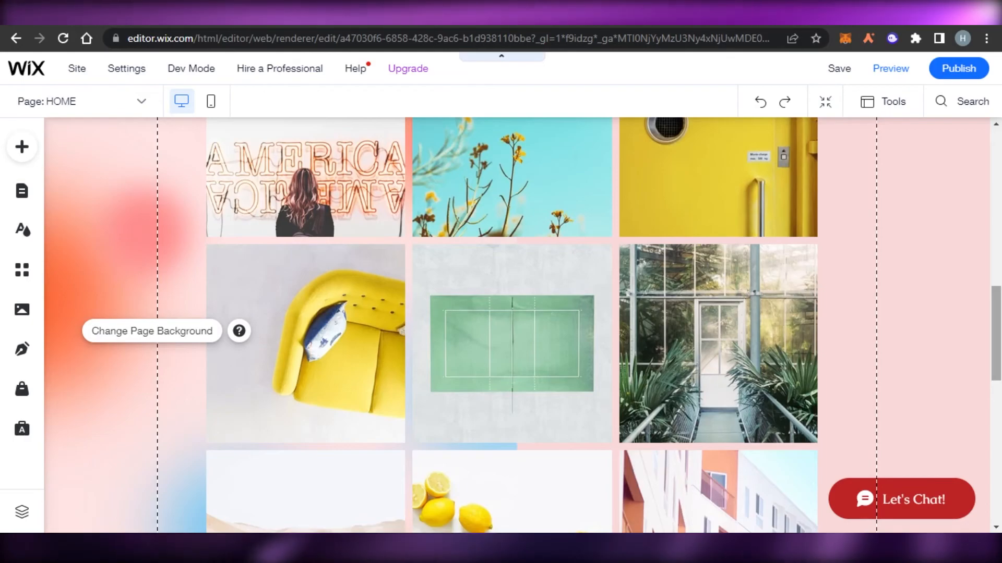
pyautogui.scroll(-10, 997, 494)
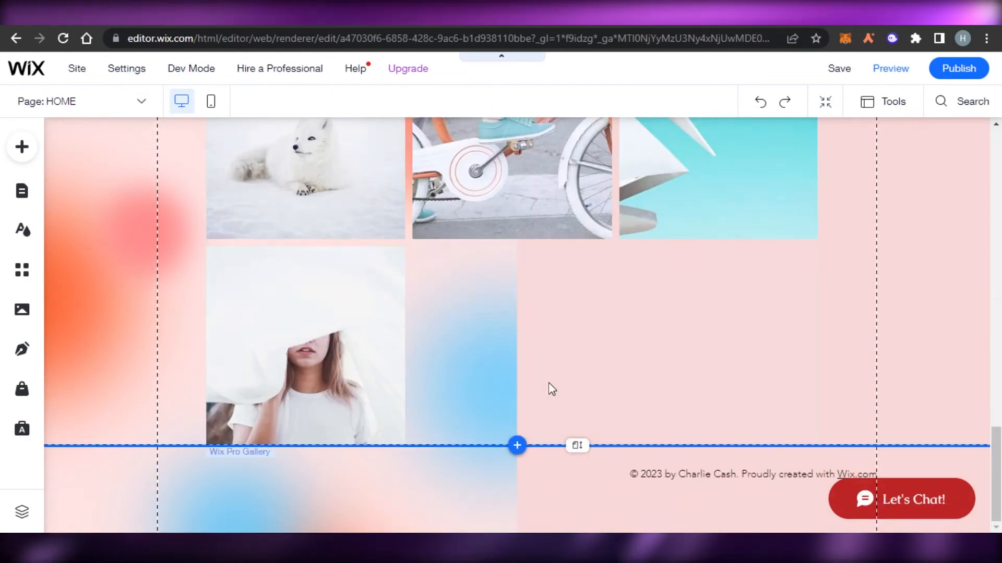
pyautogui.scroll(10, 517, 324)
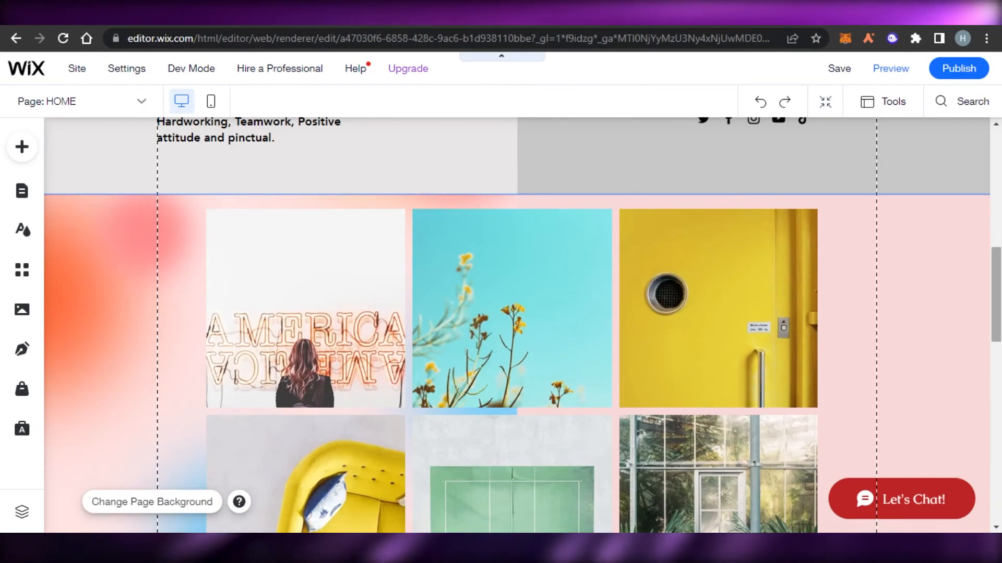
pyautogui.scroll(-8, 517, 324)
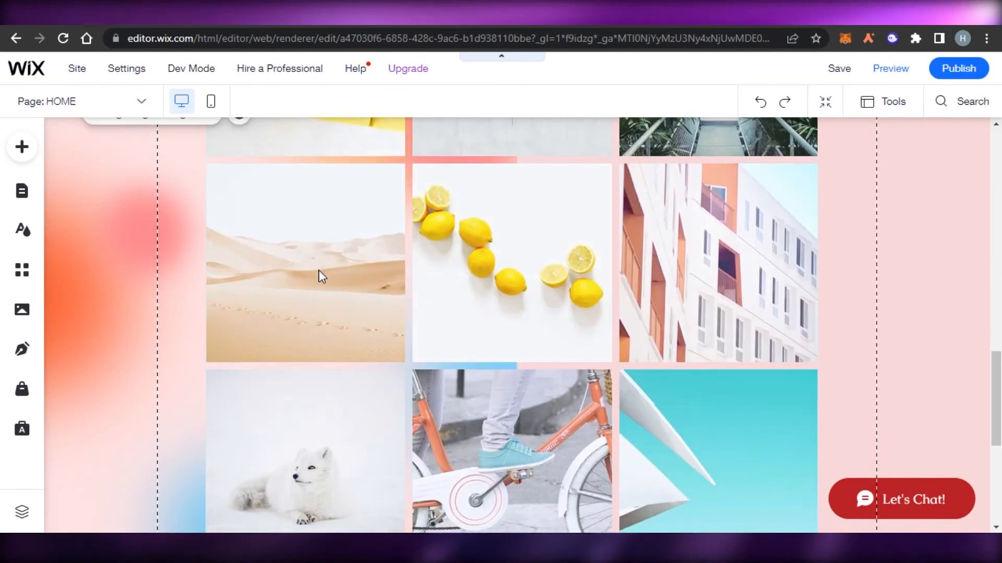
pyautogui.click(319, 275)
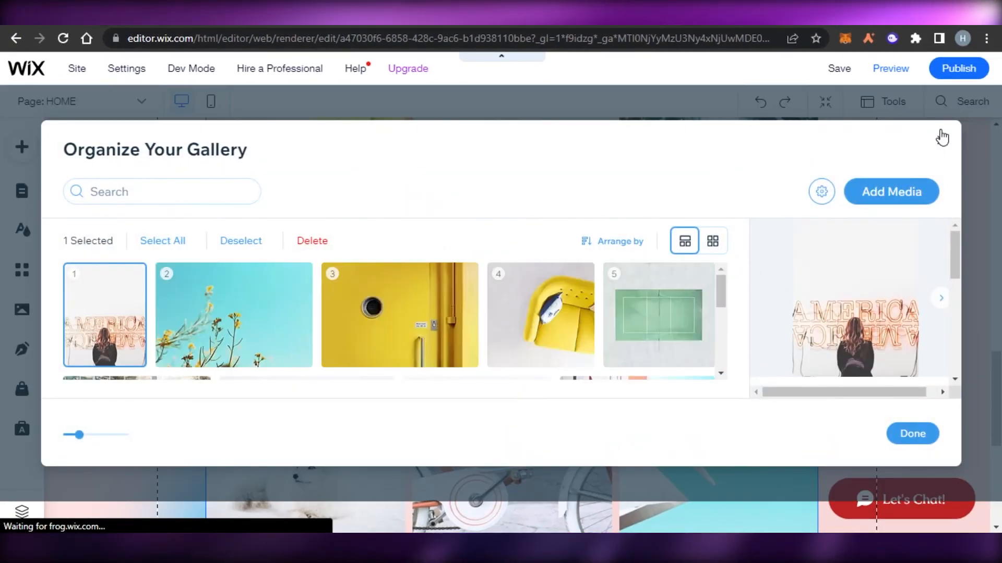
pyautogui.click(910, 432)
pyautogui.scroll(15, 983, 416)
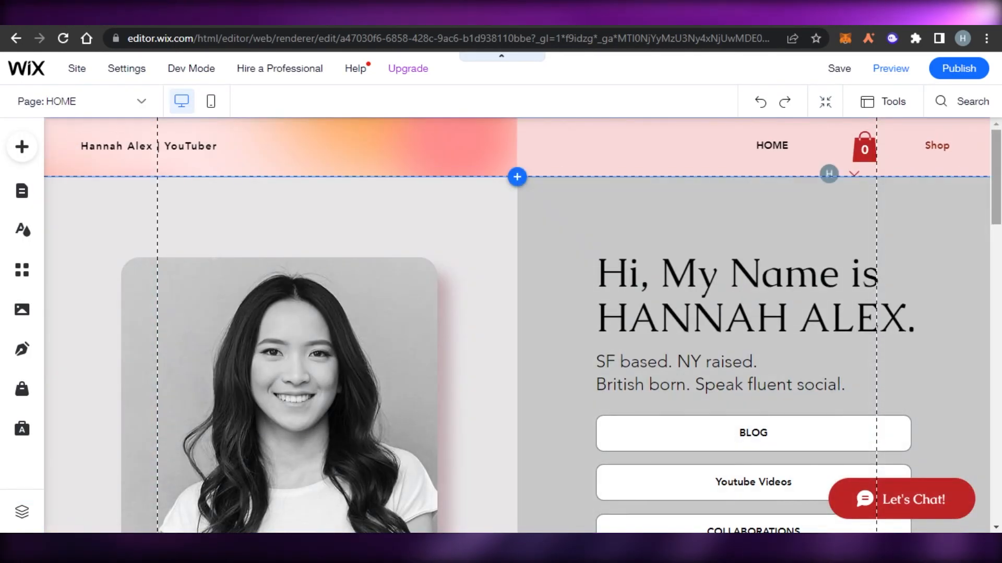
pyautogui.scroll(-20, 574, 339)
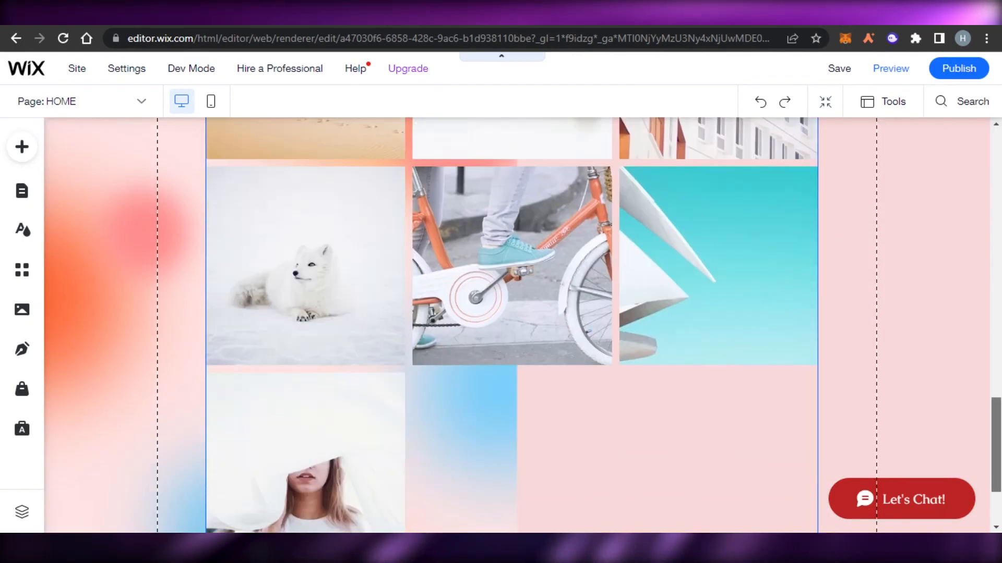
pyautogui.scroll(20, 517, 324)
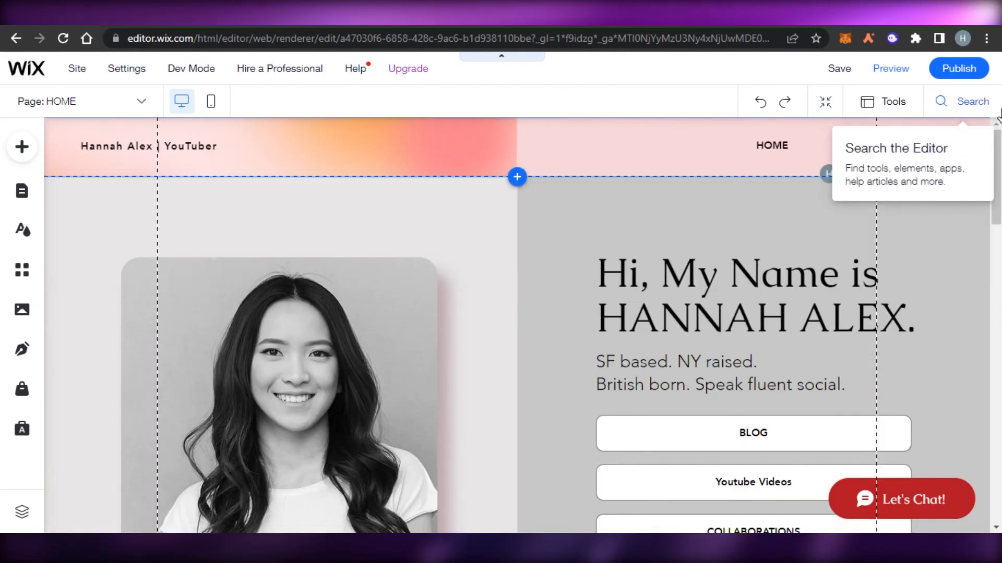
pyautogui.scroll(-3, 908, 151)
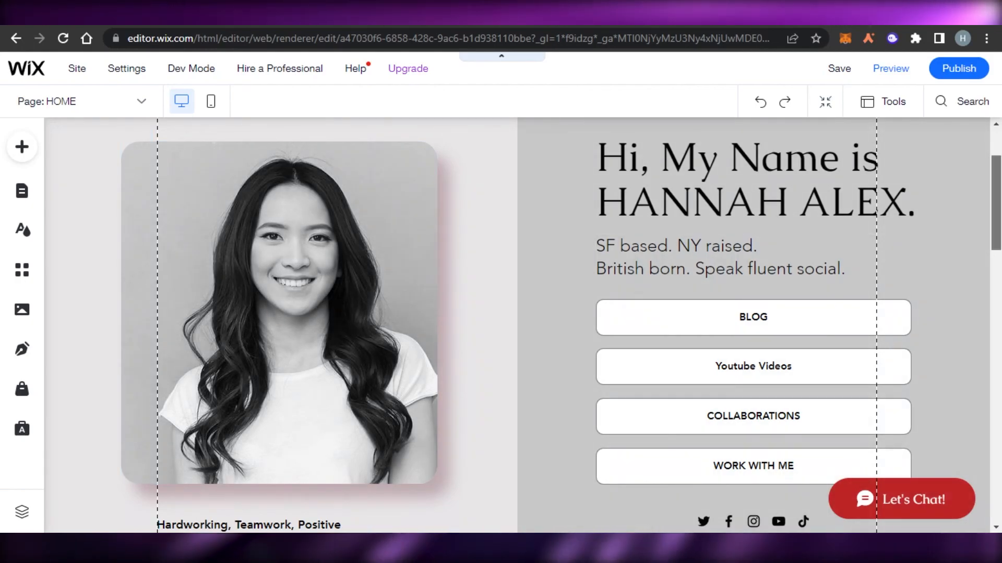
pyautogui.scroll(-4, 986, 208)
pyautogui.scroll(-13, 517, 324)
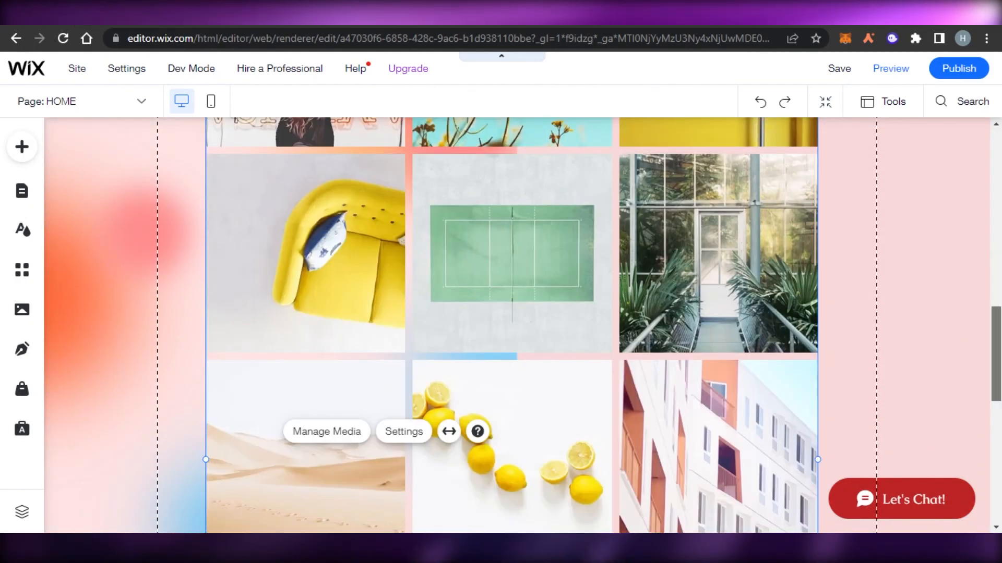
pyautogui.scroll(-2, 512, 324)
pyautogui.scroll(9, 511, 323)
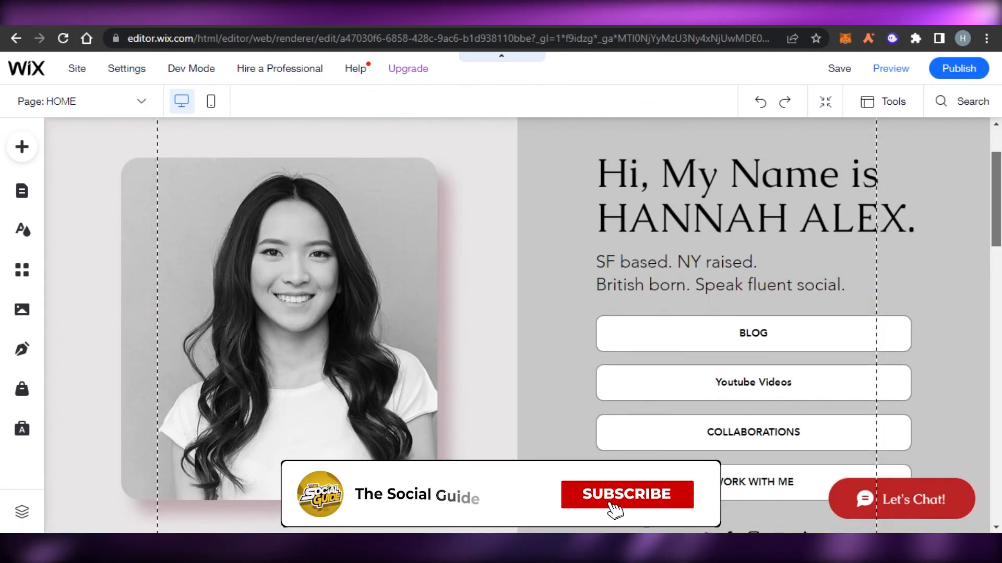
pyautogui.scroll(2, 516, 323)
pyautogui.scroll(-2, 999, 200)
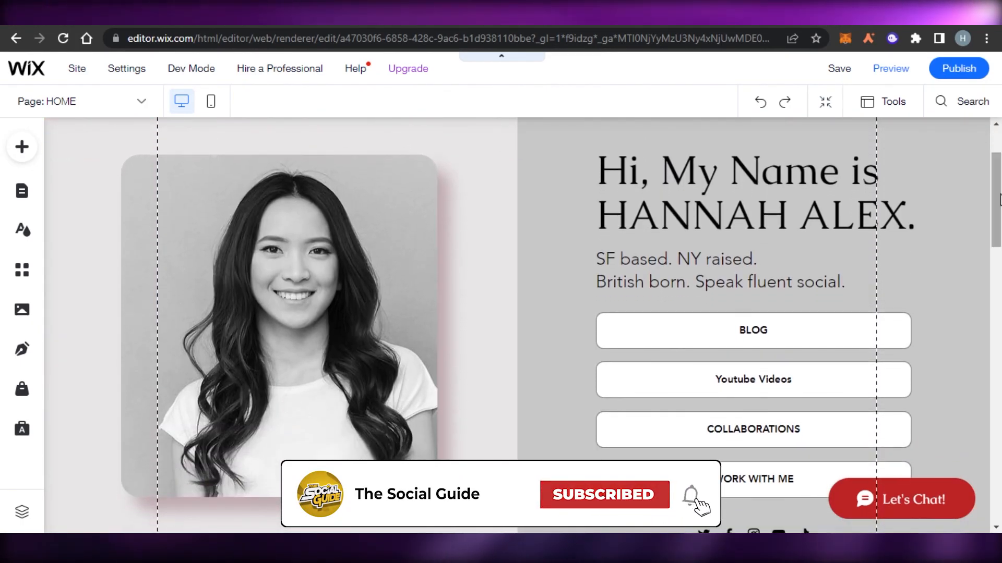